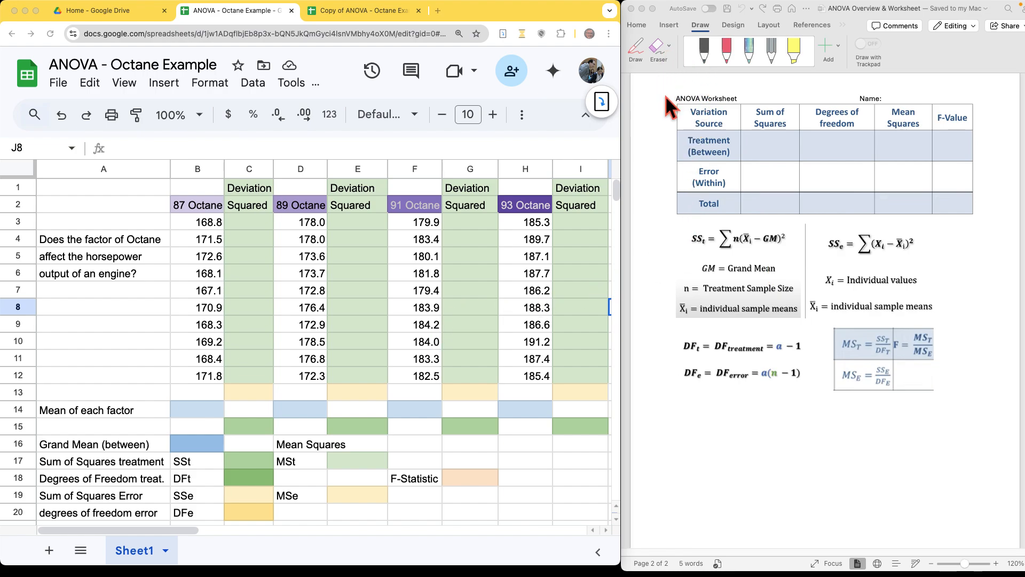
# Underline the individual value and sample mean terms in the worksheet's SSe formula with the red pen.
pyautogui.click(727, 51)
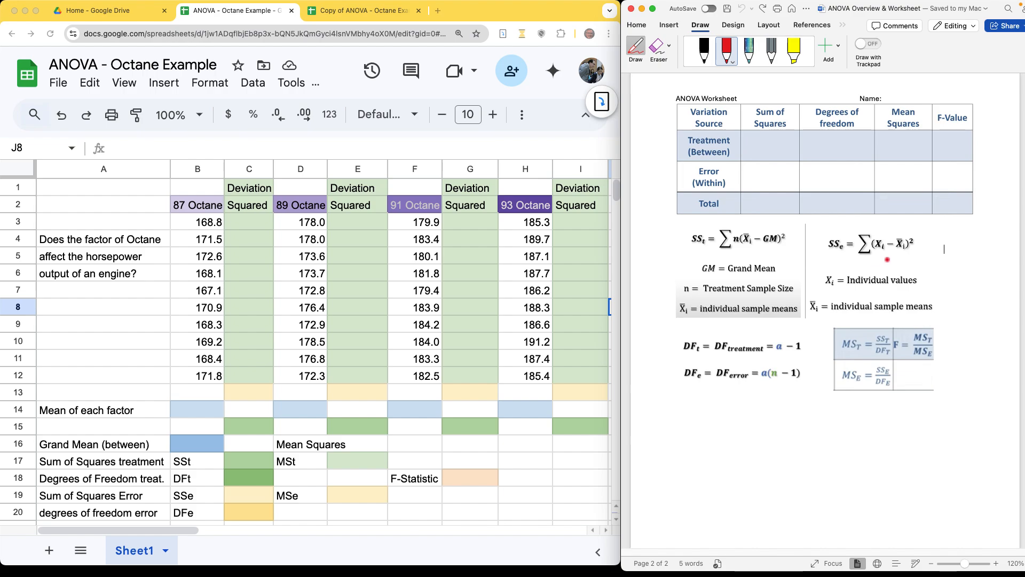
pyautogui.moveTo(878, 255); pyautogui.dragTo(905, 254)
# Calculate the 87 Octane mean in cell B14 with the AVERAGE function over B3:B12.
pyautogui.click(204, 420)
pyautogui.click(203, 411)
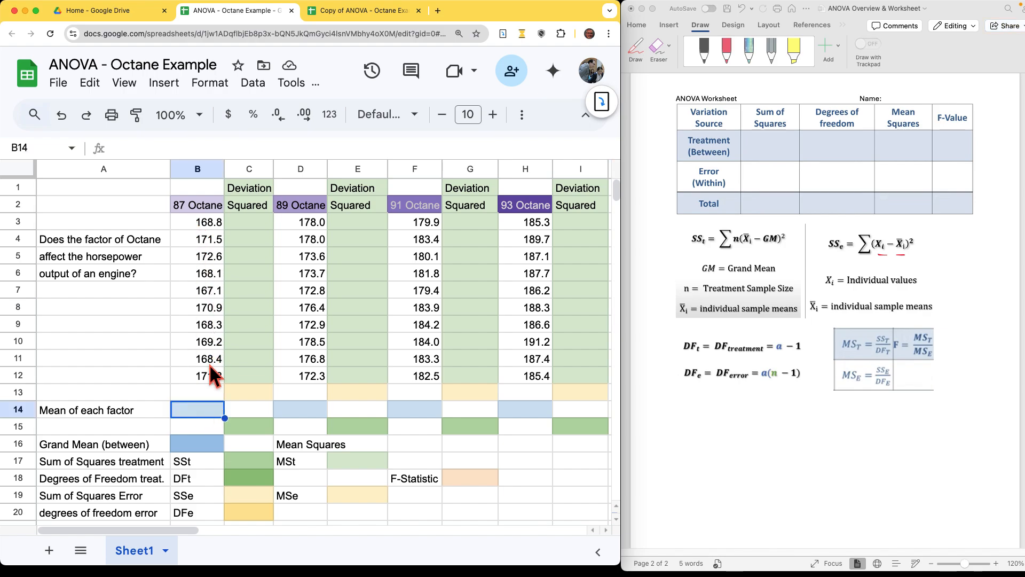
pyautogui.click(532, 125)
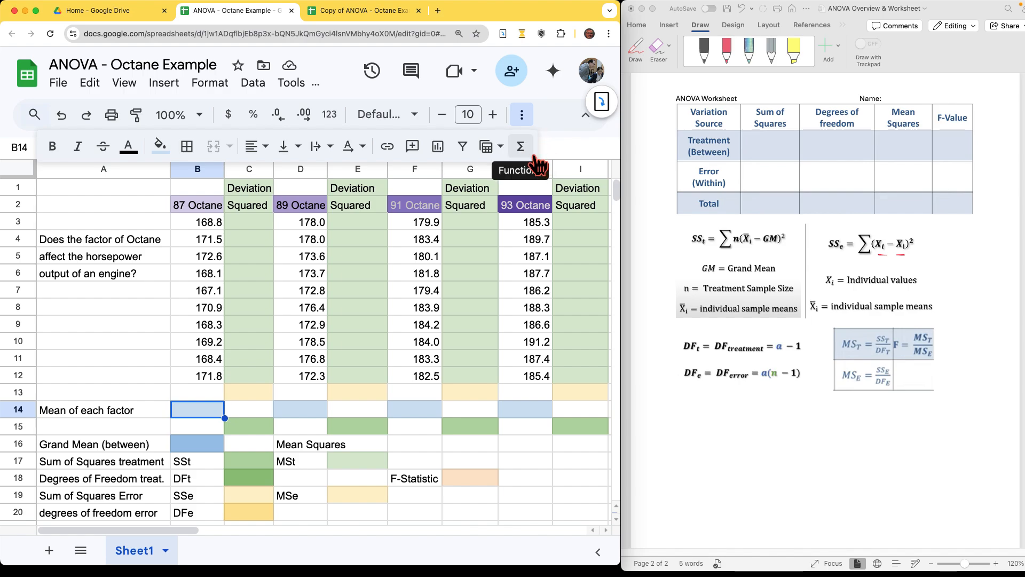
pyautogui.click(534, 157)
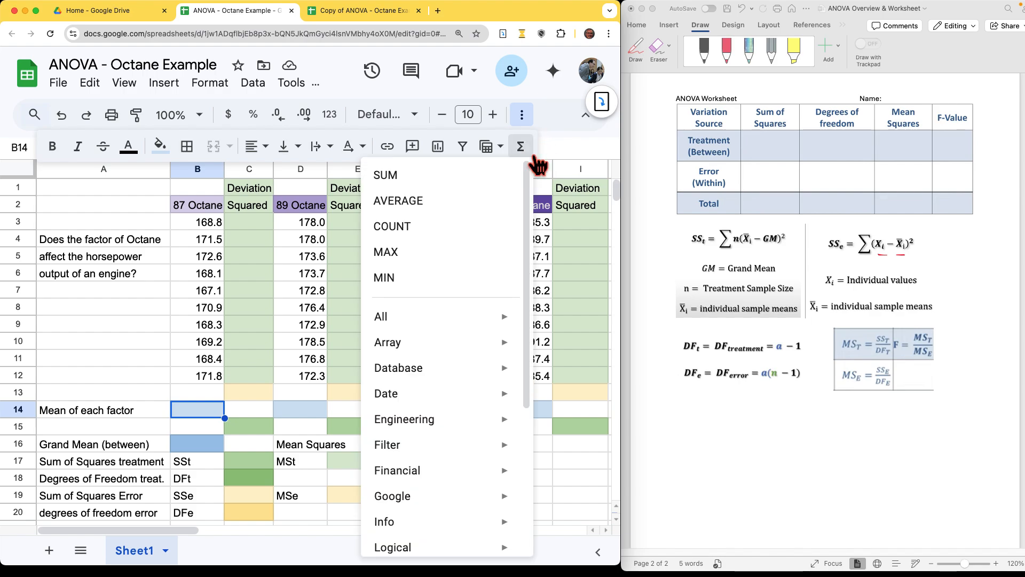
pyautogui.click(424, 214)
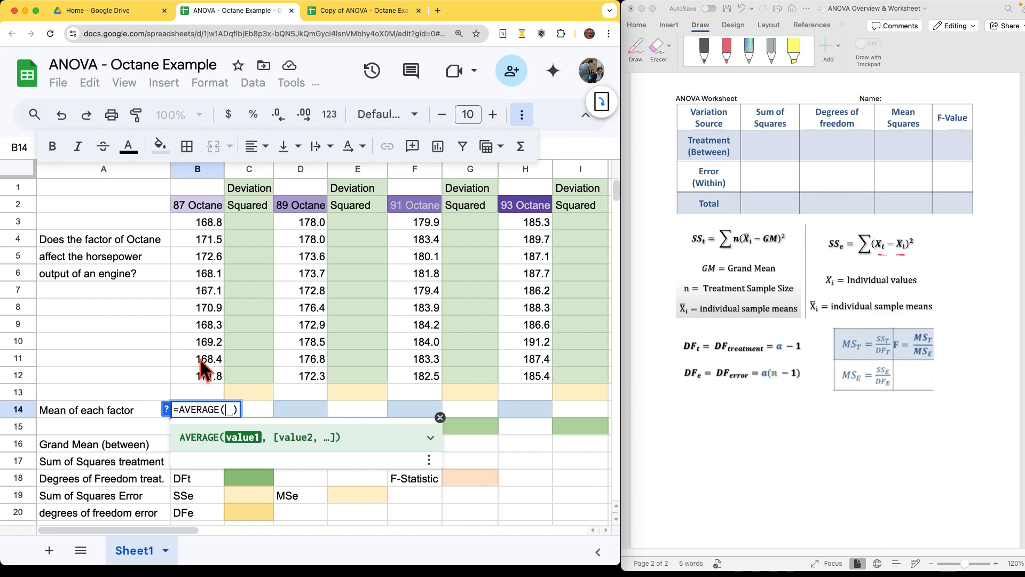
pyautogui.click(198, 227)
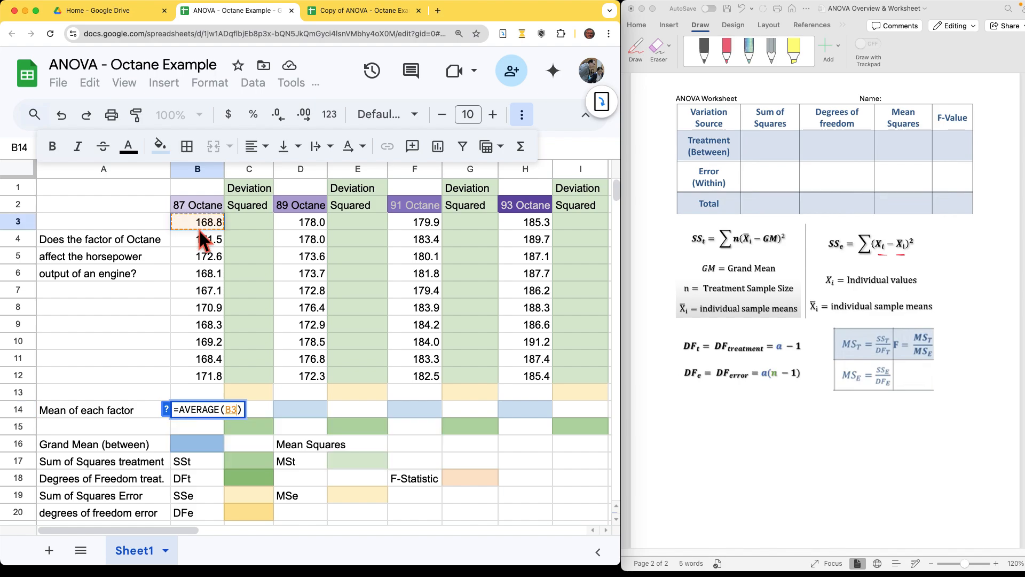
pyautogui.moveTo(199, 230); pyautogui.dragTo(201, 375)
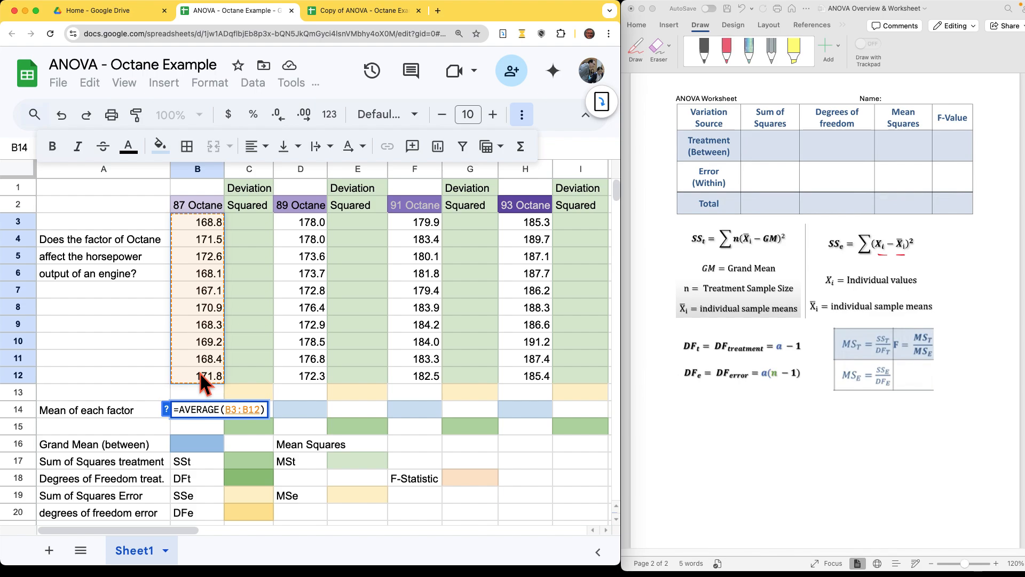
pyautogui.press('Return')
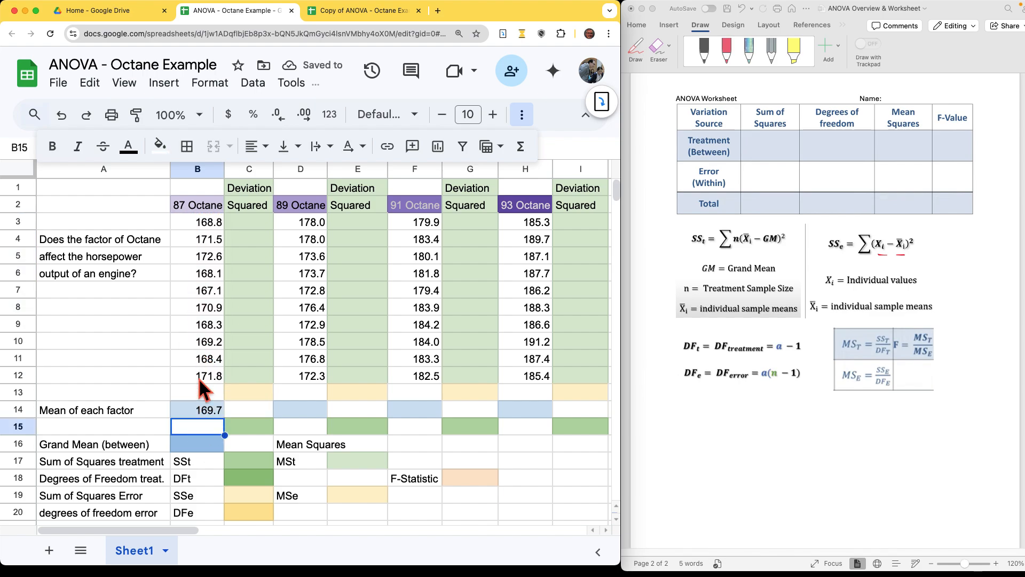
# Copy the mean formula from B14 into D14, F14 and H14 for the 89, 91 and 93 Octane columns.
pyautogui.click(206, 412)
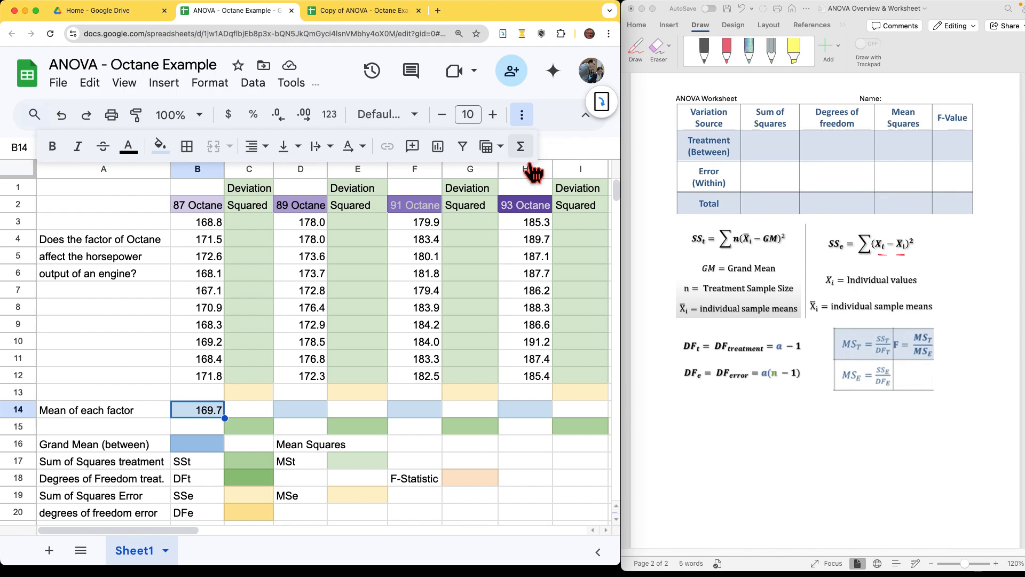
pyautogui.click(521, 118)
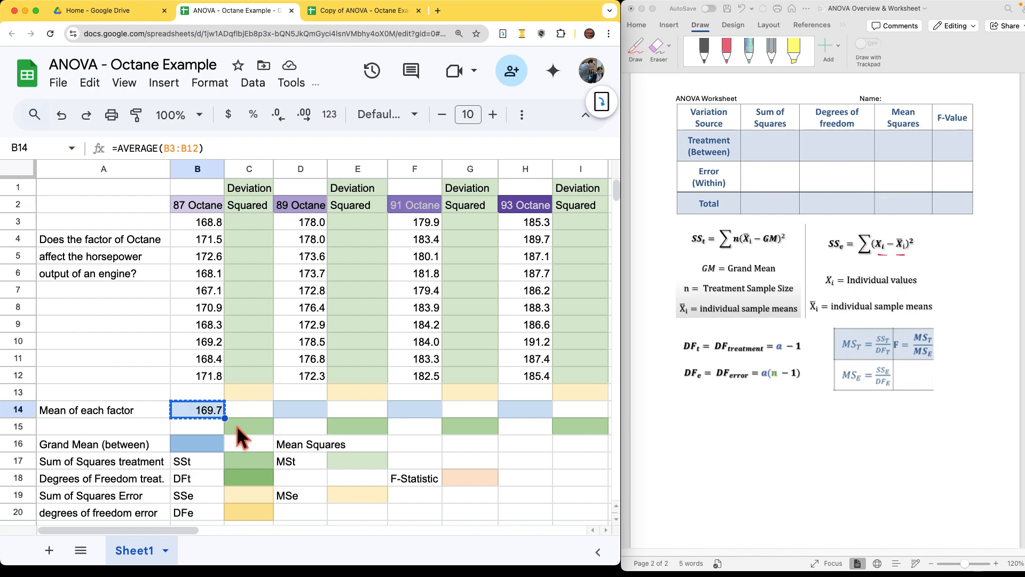
pyautogui.click(300, 409)
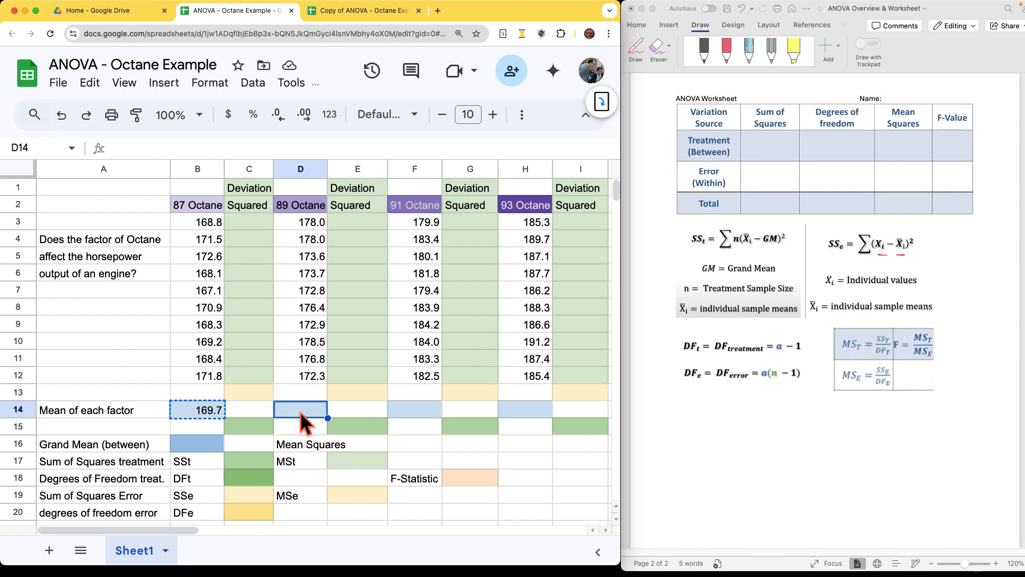
pyautogui.write('=AVERAGE(D3:D12)')
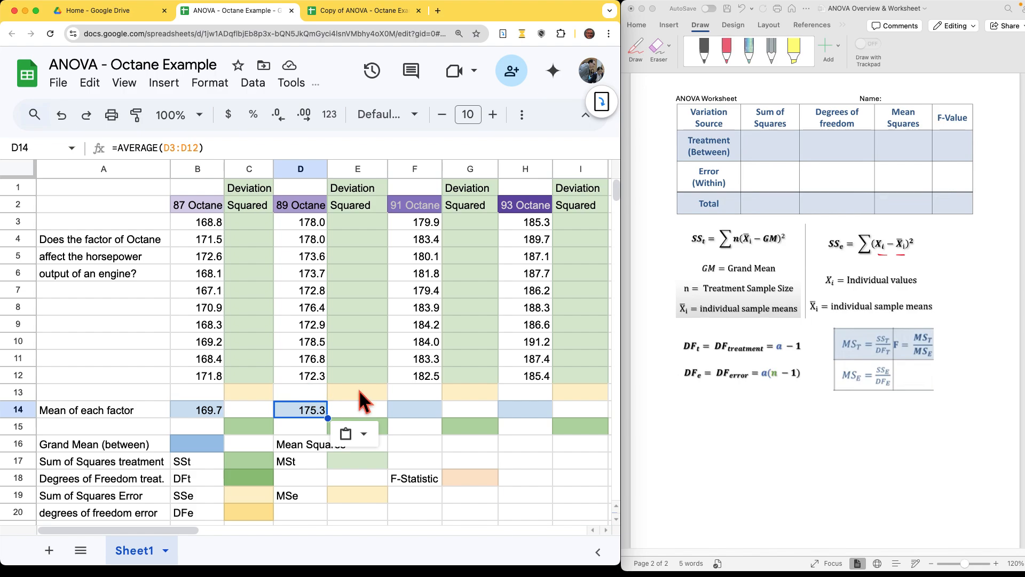
pyautogui.click(434, 411)
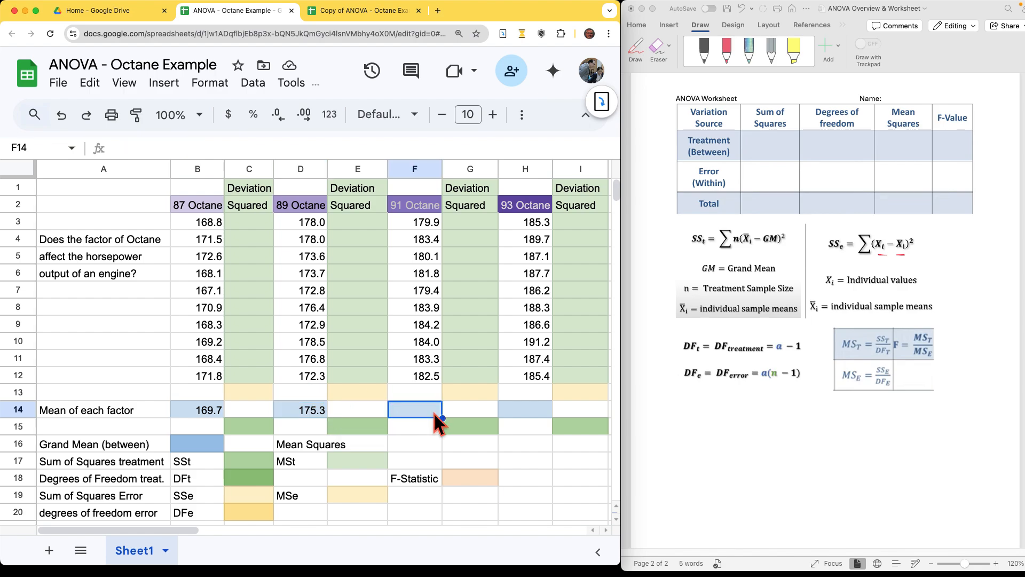
pyautogui.write('=AVERAGE(F3:F12)')
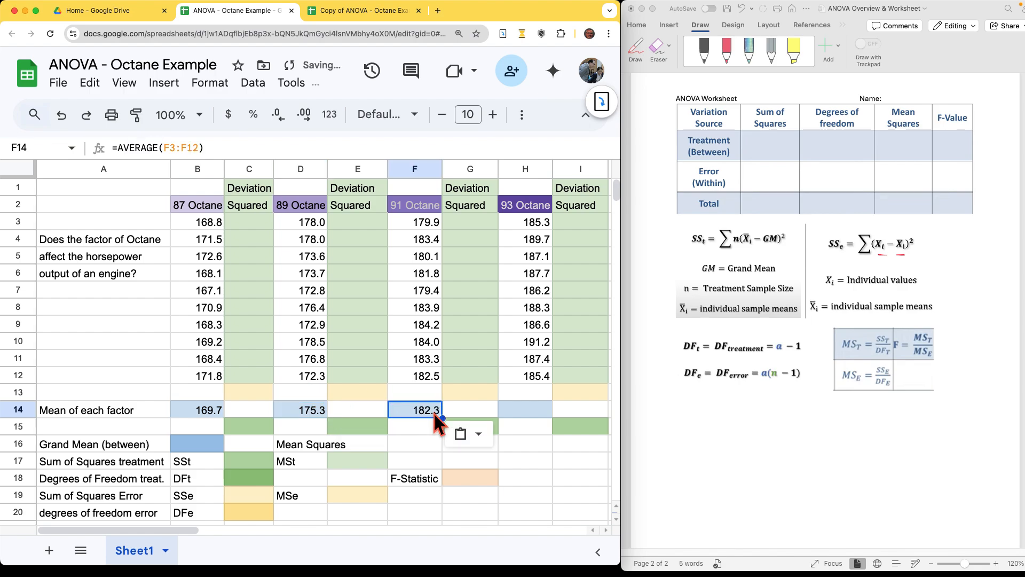
pyautogui.click(511, 411)
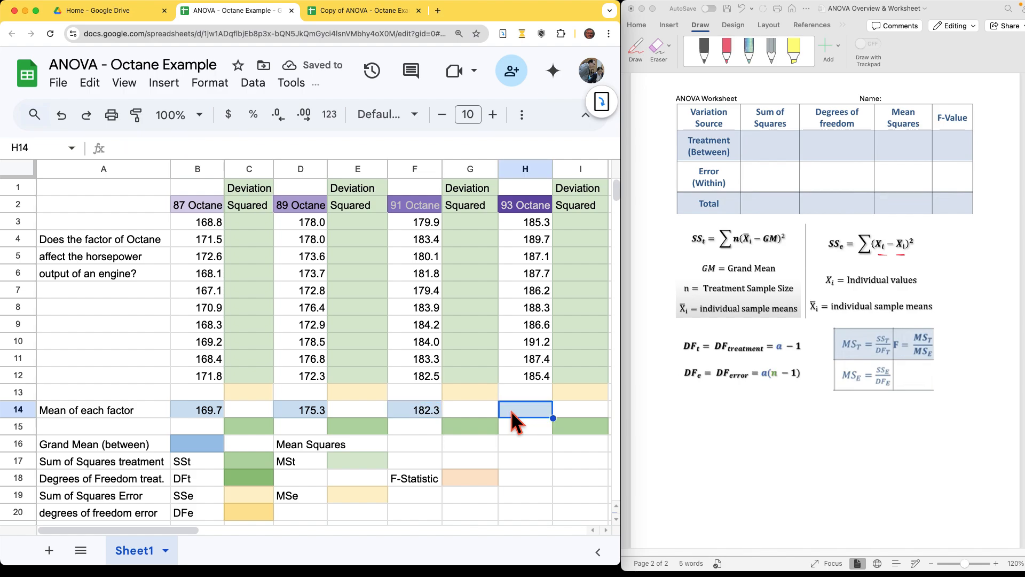
pyautogui.hotkey('ctrl', 'v')
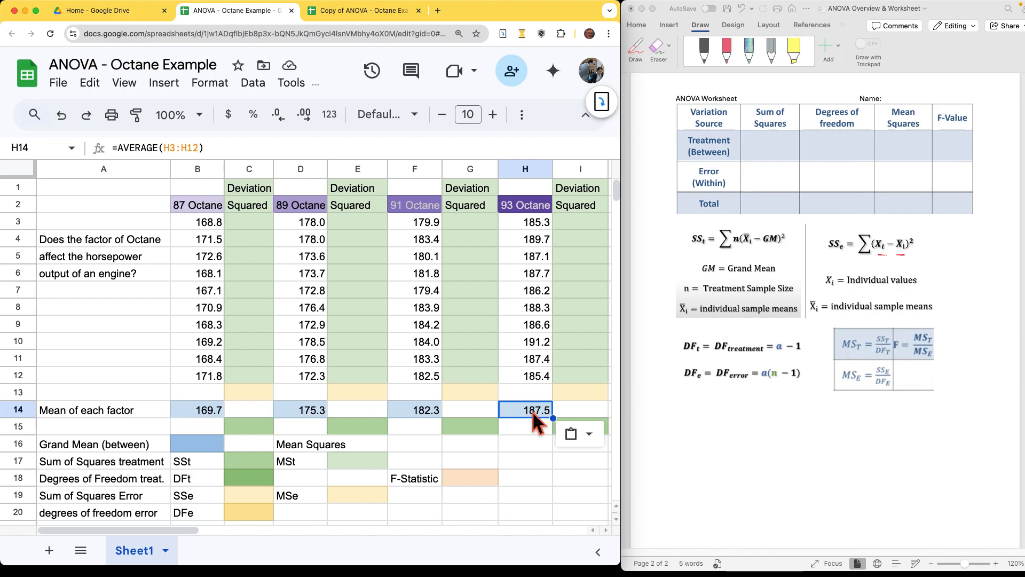
# Circle the SSe formula on the Word worksheet with the red pen.
pyautogui.click(249, 223)
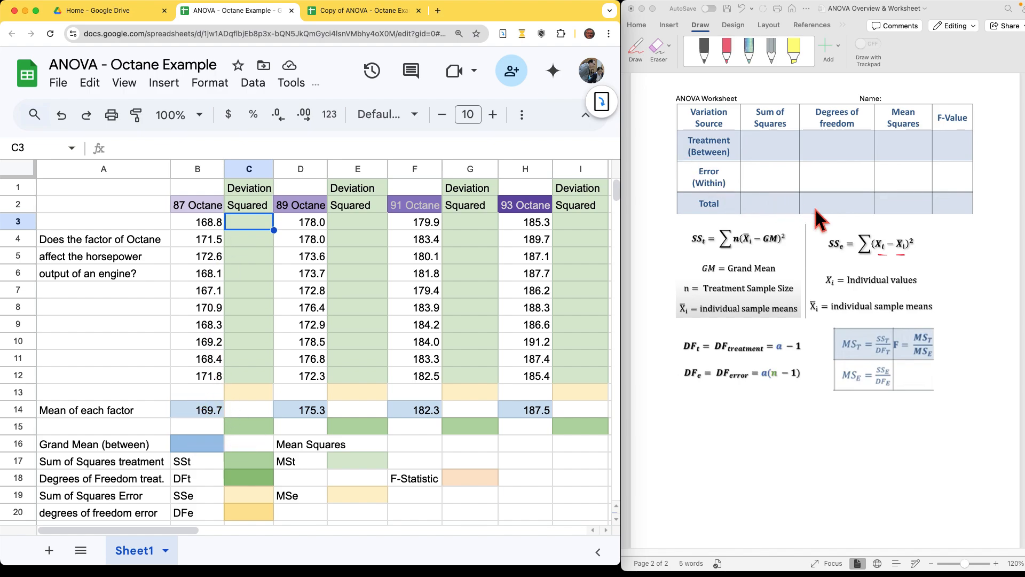
pyautogui.click(834, 258)
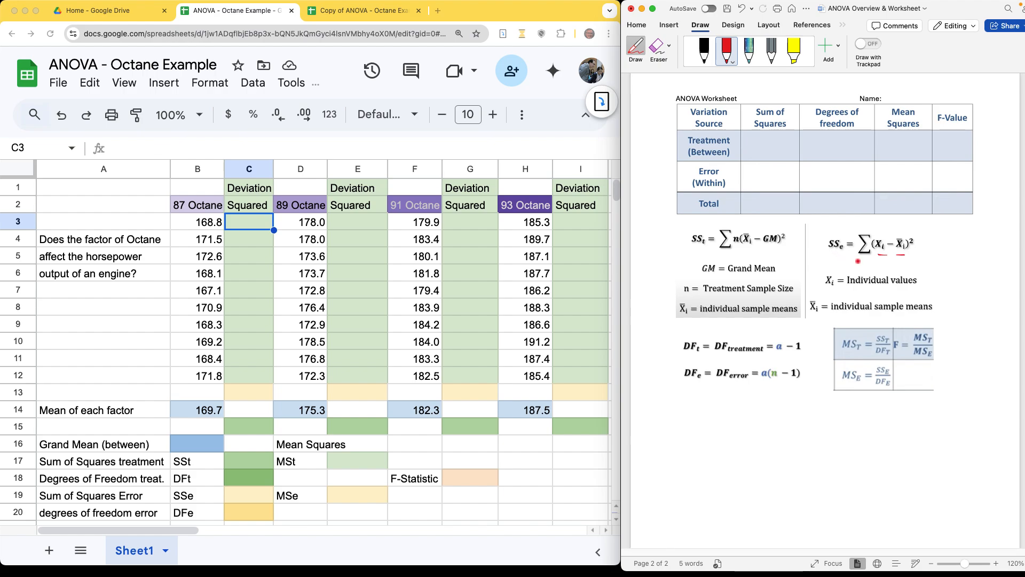
pyautogui.moveTo(831, 261)
pyautogui.mouseDown()
pyautogui.moveTo(929, 255)
pyautogui.moveTo(873, 223)
pyautogui.moveTo(830, 264)
pyautogui.moveTo(870, 266)
pyautogui.mouseUp()
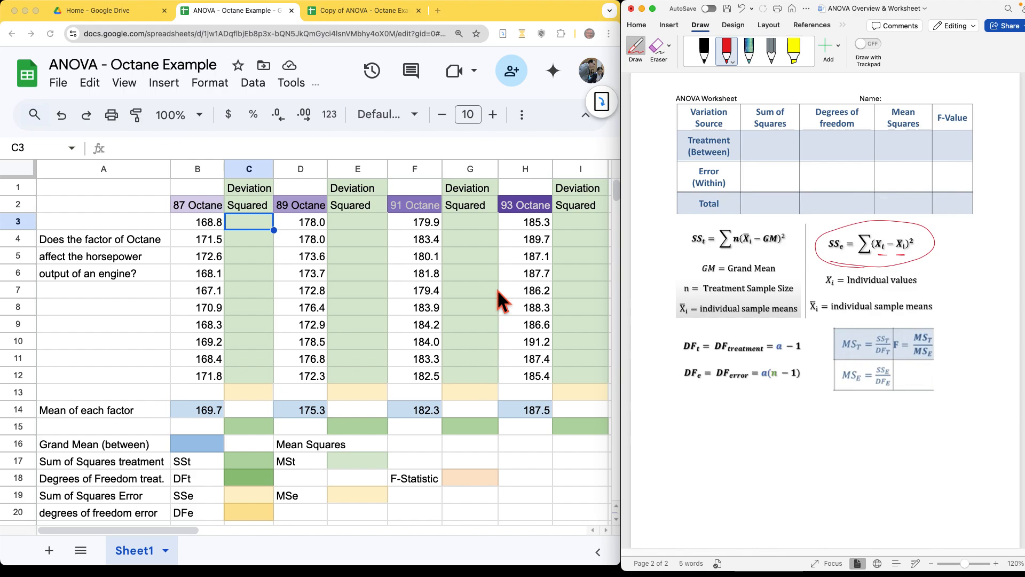
# Write the squared deviation formula =(B3-B14)^2 in cell C3 for the first 87 Octane value.
pyautogui.click(261, 223)
pyautogui.write('=')
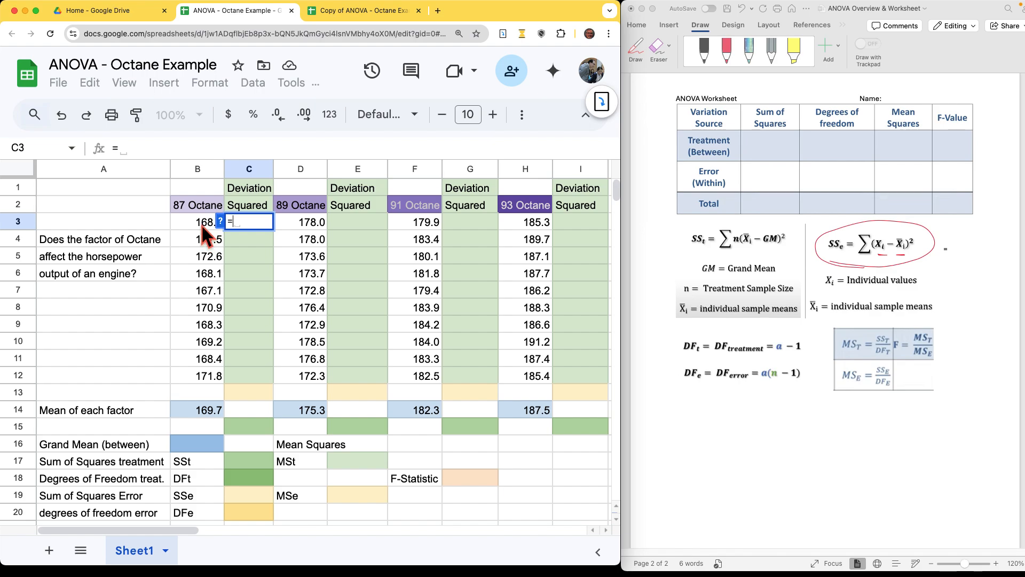
pyautogui.write('f')
pyautogui.press('BackSpace')
pyautogui.write('(')
pyautogui.click(195, 225)
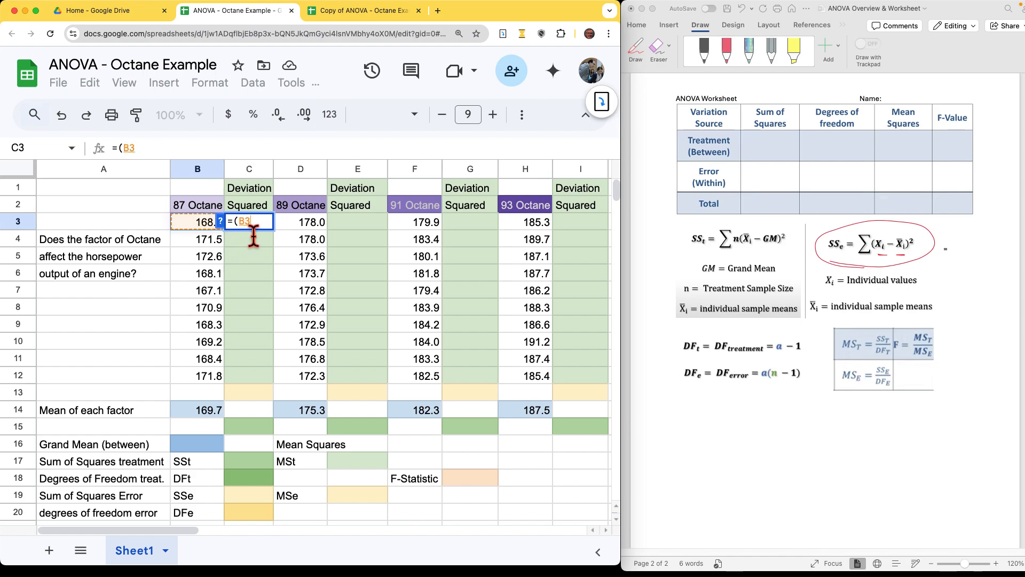
pyautogui.write('-')
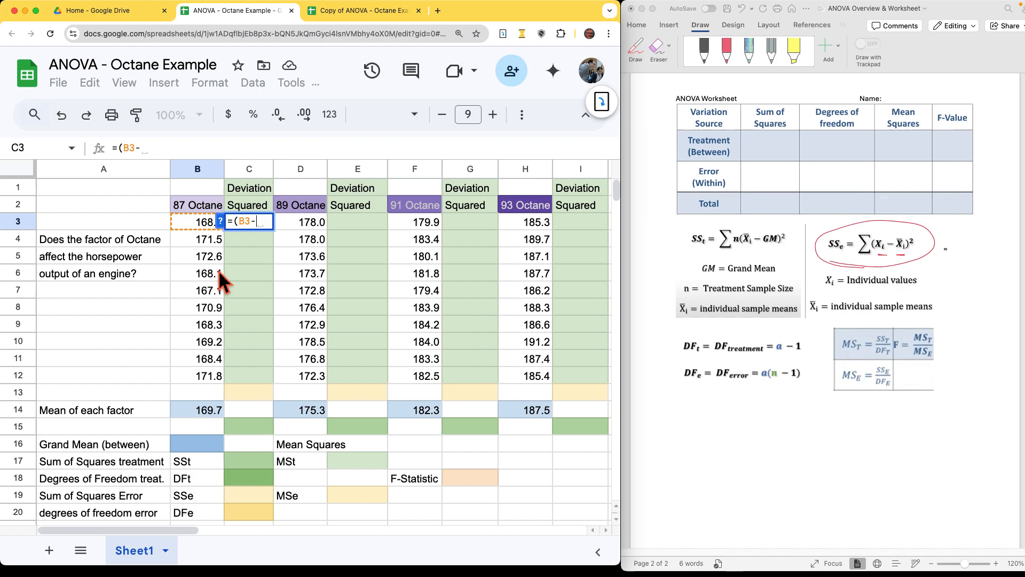
pyautogui.click(194, 408)
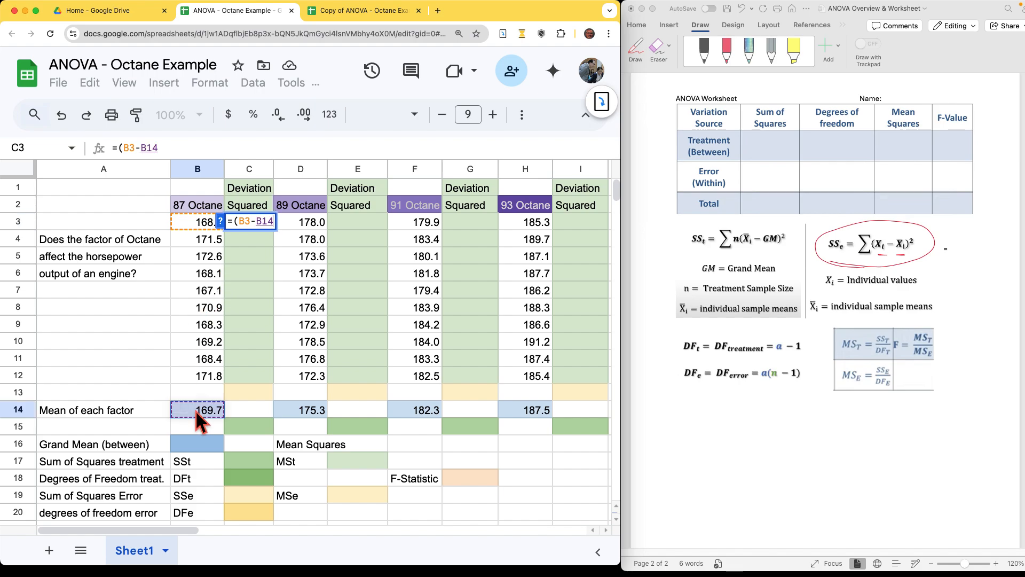
pyautogui.write(')')
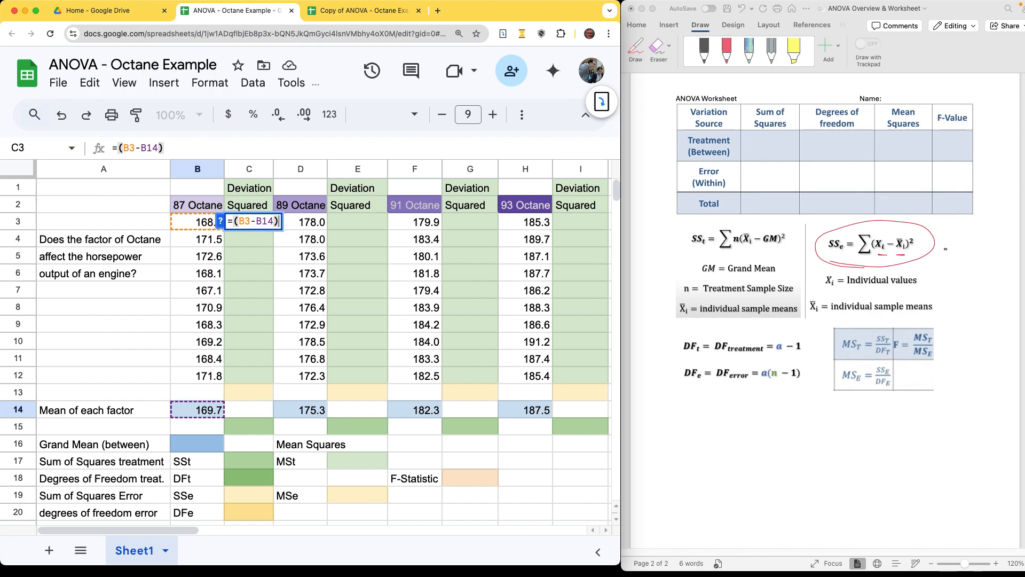
pyautogui.write('^')
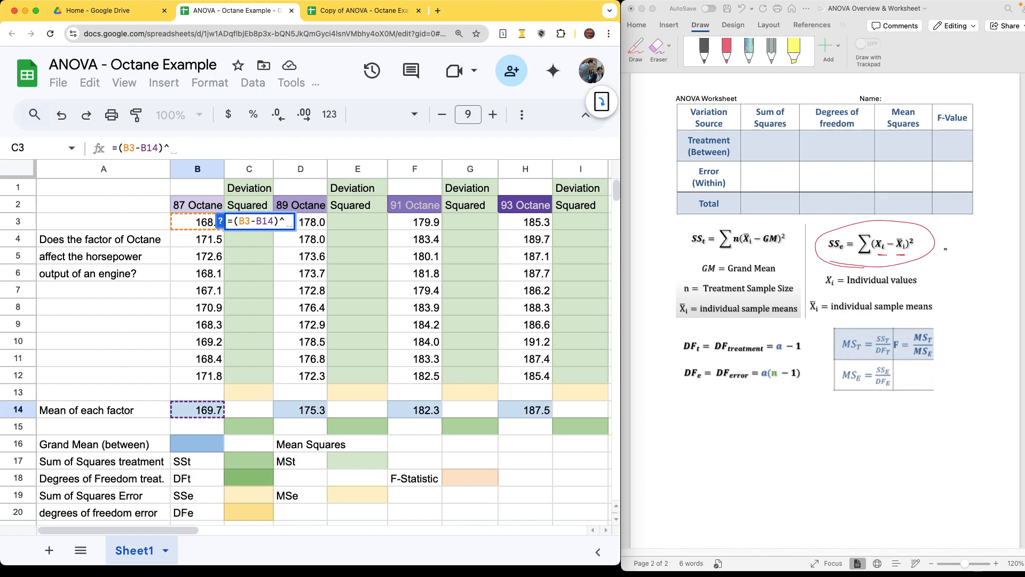
pyautogui.write('2')
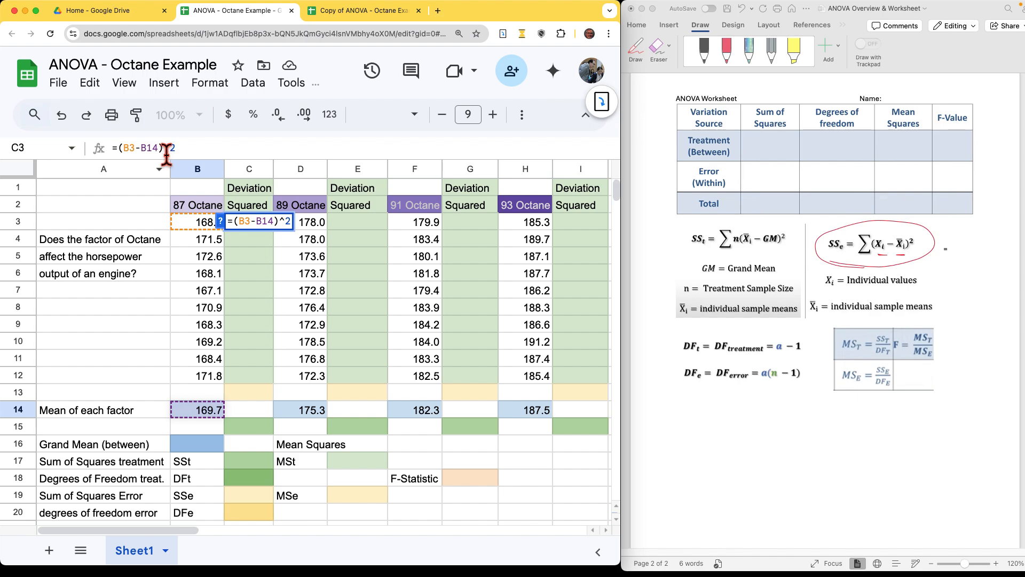
# Lock the row of the mean reference in C3's formula as B$14 and decline the suggested autofill.
pyautogui.click(264, 221)
pyautogui.write('$')
pyautogui.press('Return')
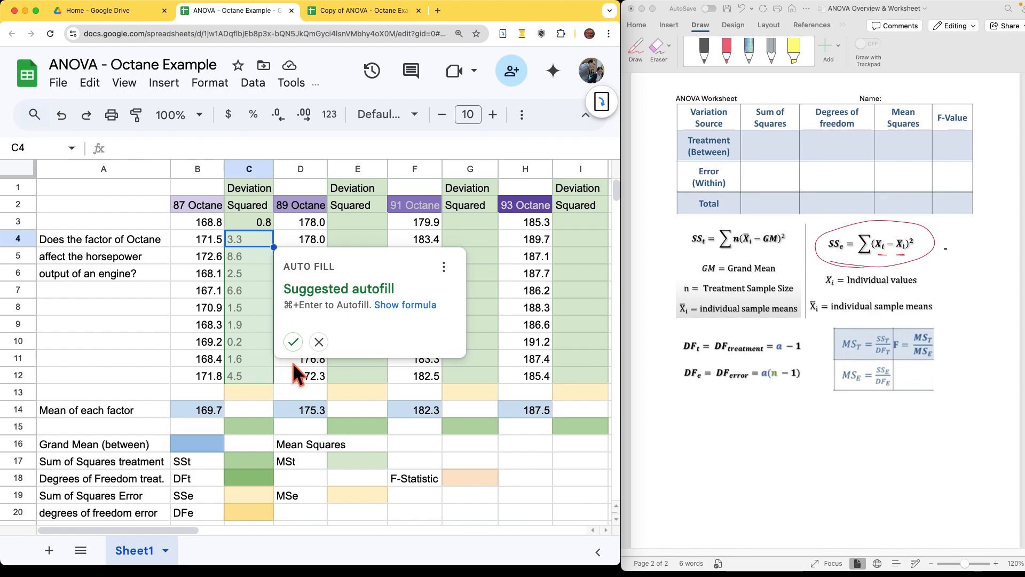
pyautogui.click(320, 342)
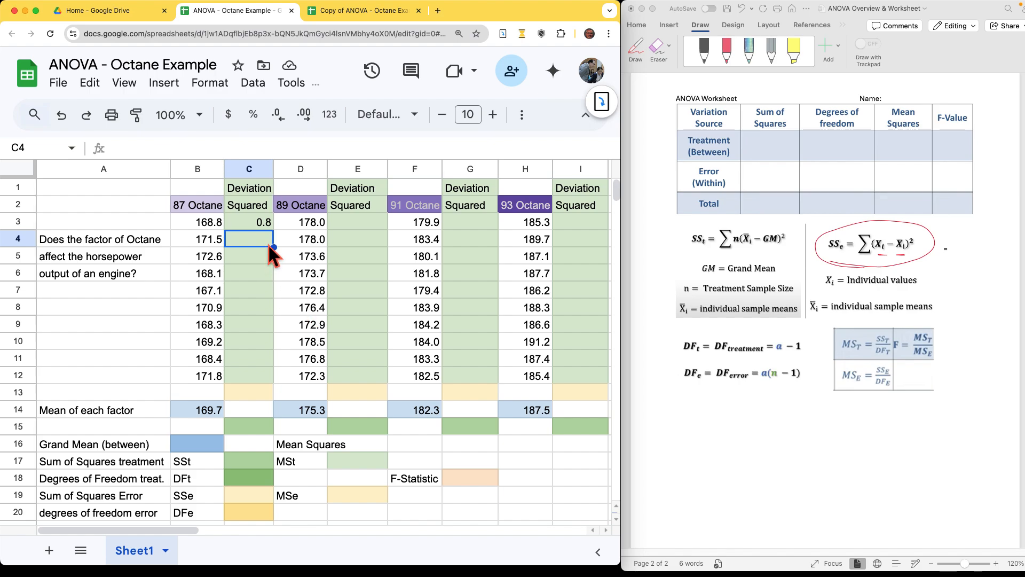
# Fill the squared deviation formula from C3 down to C12 and check the copied formula in C10.
pyautogui.click(262, 228)
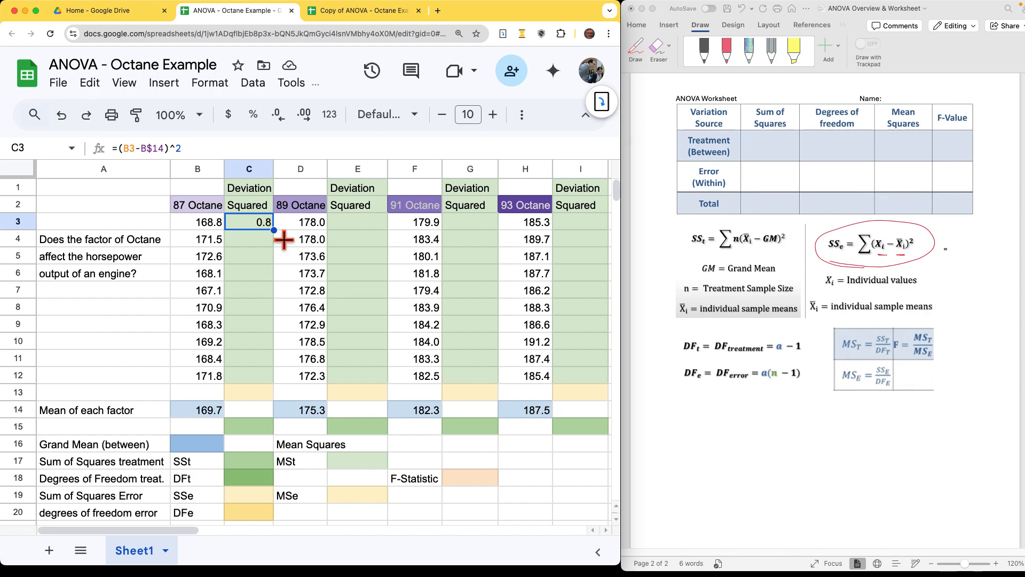
pyautogui.moveTo(283, 240); pyautogui.dragTo(288, 378)
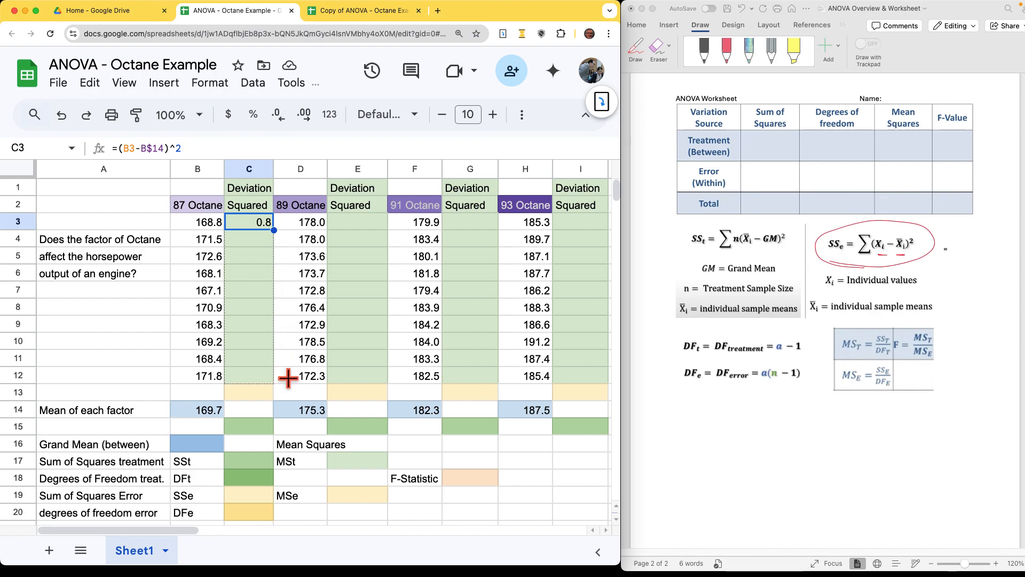
pyautogui.moveTo(288, 378); pyautogui.dragTo(280, 368)
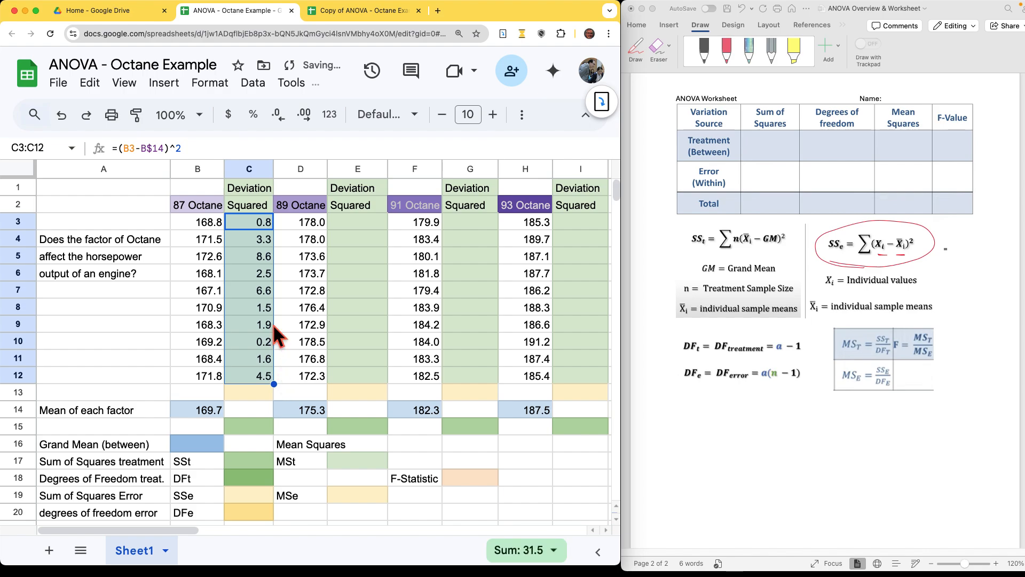
pyautogui.click(251, 341)
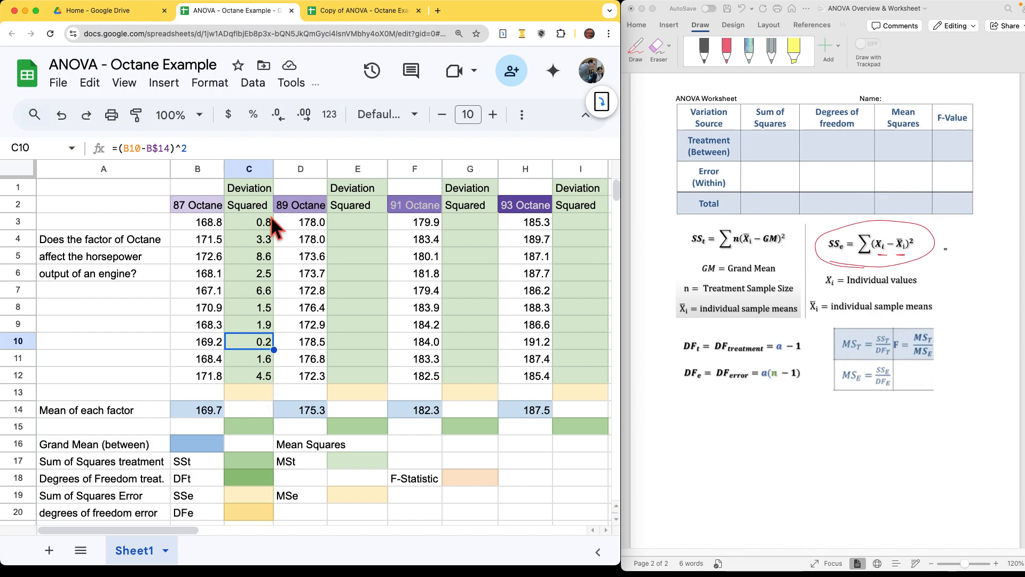
# Sum the 87 Octane squared deviations C3:C12 in cell C13 with the SUM function and decline the suggested autofill.
pyautogui.click(257, 396)
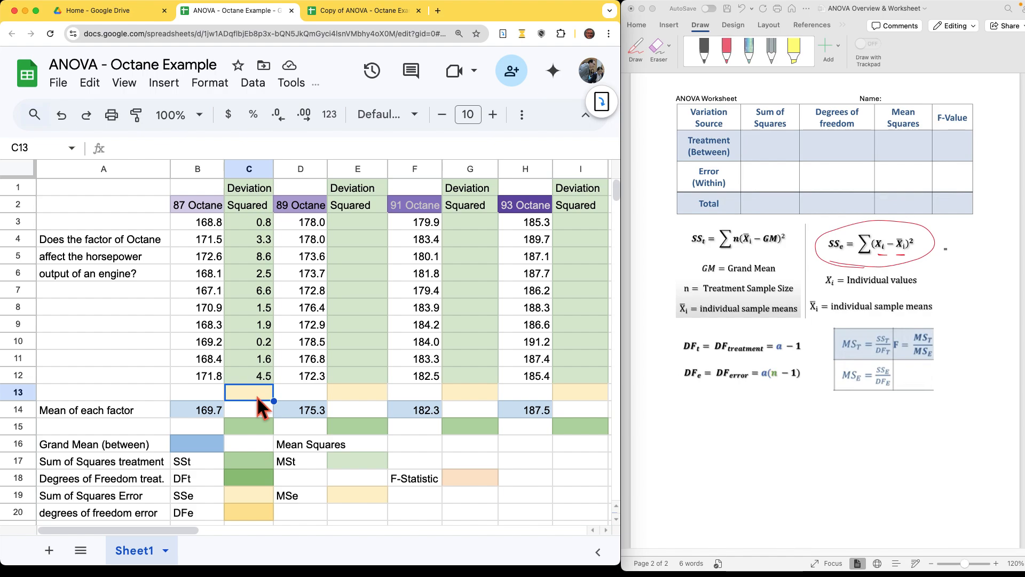
pyautogui.click(524, 117)
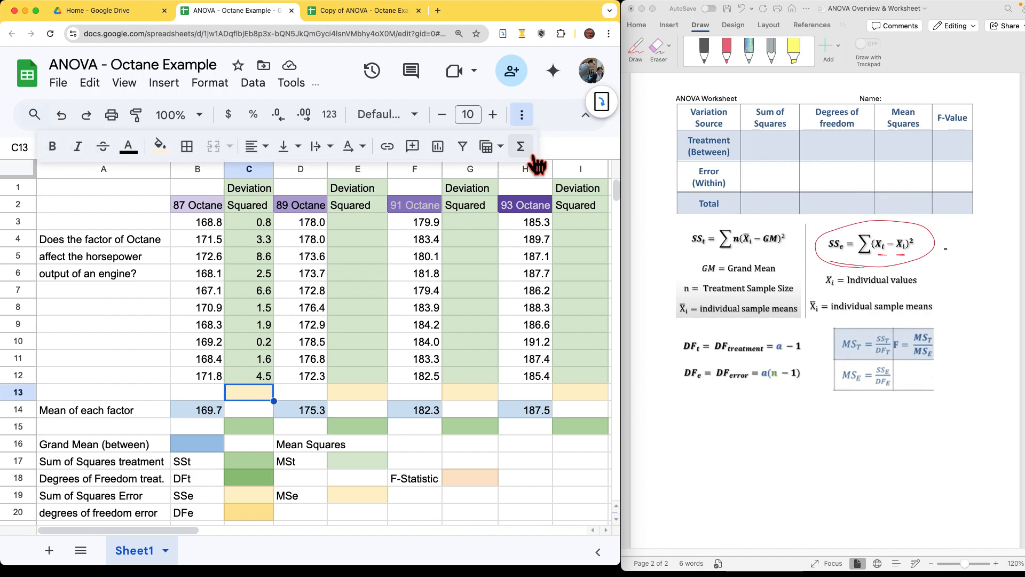
pyautogui.click(532, 156)
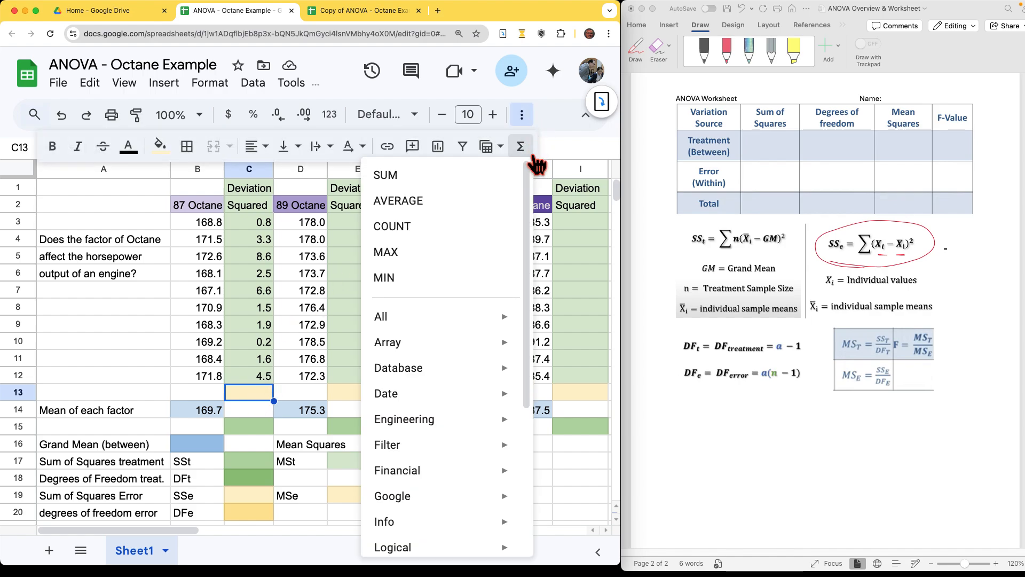
pyautogui.click(428, 182)
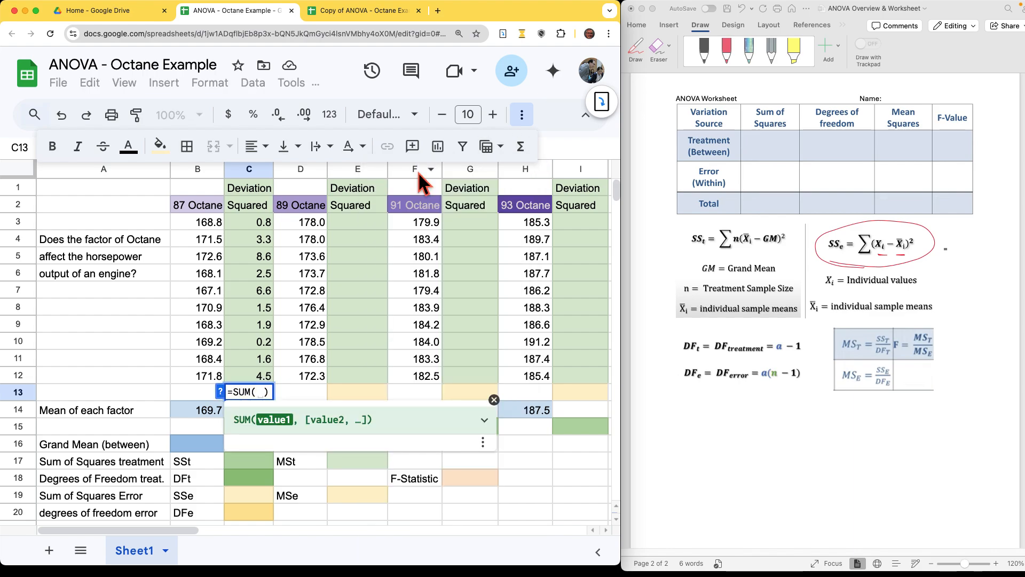
pyautogui.click(246, 222)
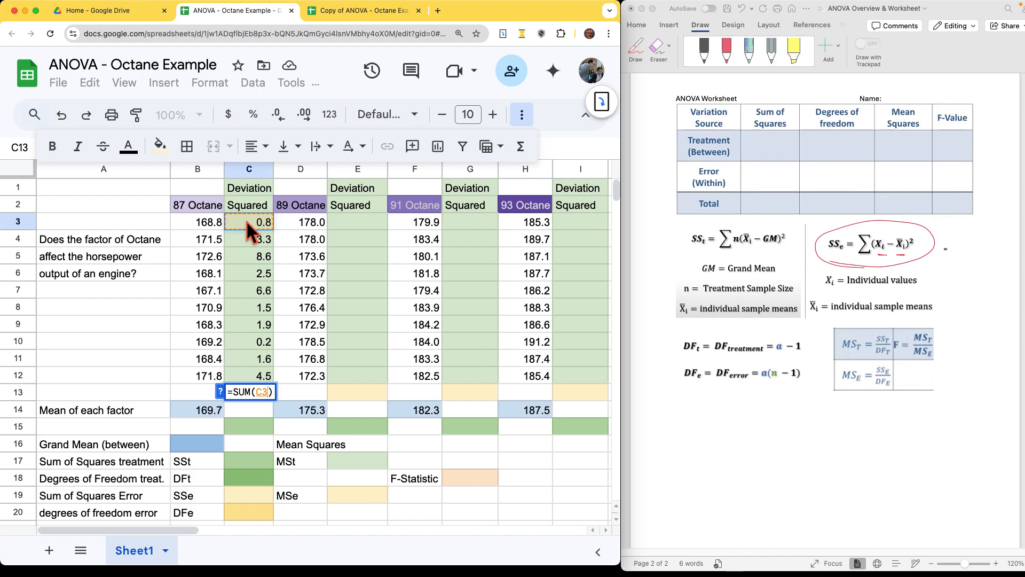
pyautogui.moveTo(245, 220); pyautogui.dragTo(247, 375)
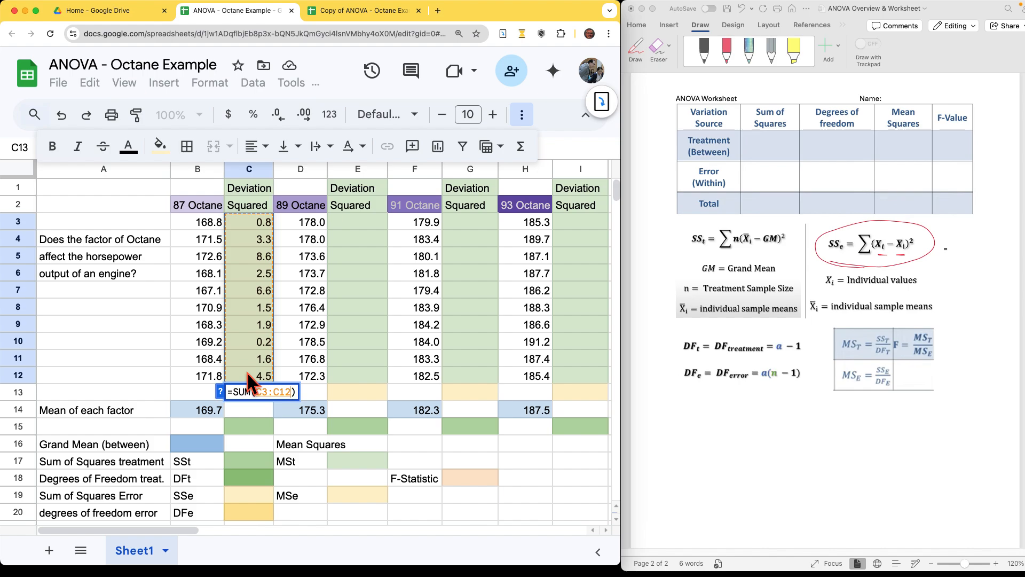
pyautogui.press('Return')
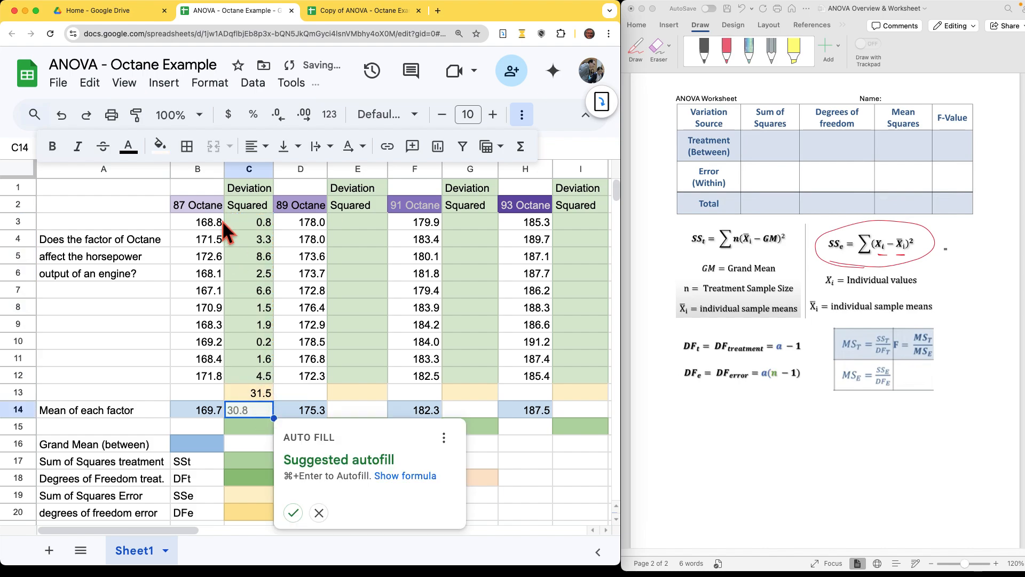
pyautogui.click(334, 522)
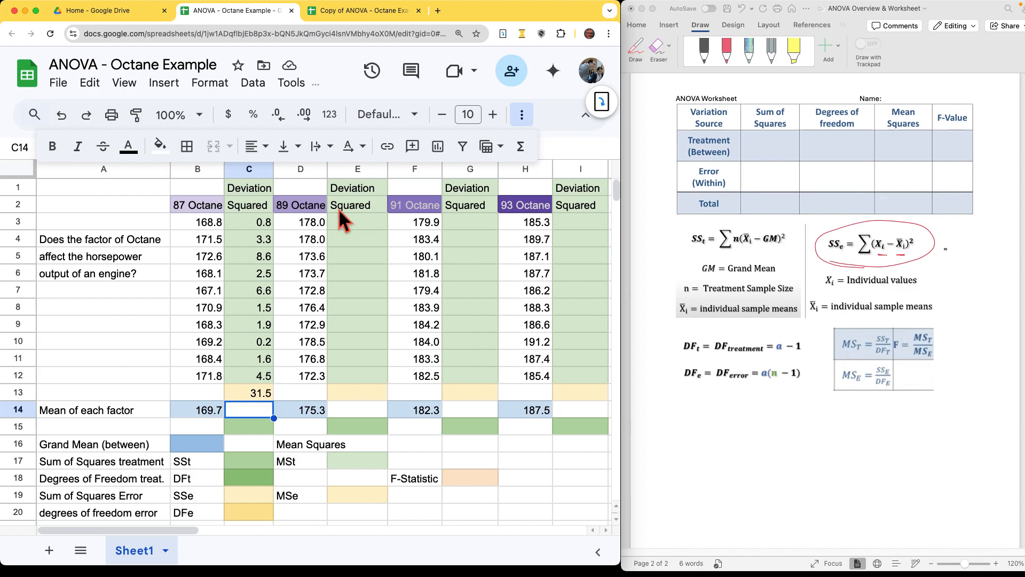
# Try to move the 87 Octane squared deviations and their sum from C3:C13 to E3, and undo the paste.
pyautogui.moveTo(236, 218); pyautogui.dragTo(246, 392)
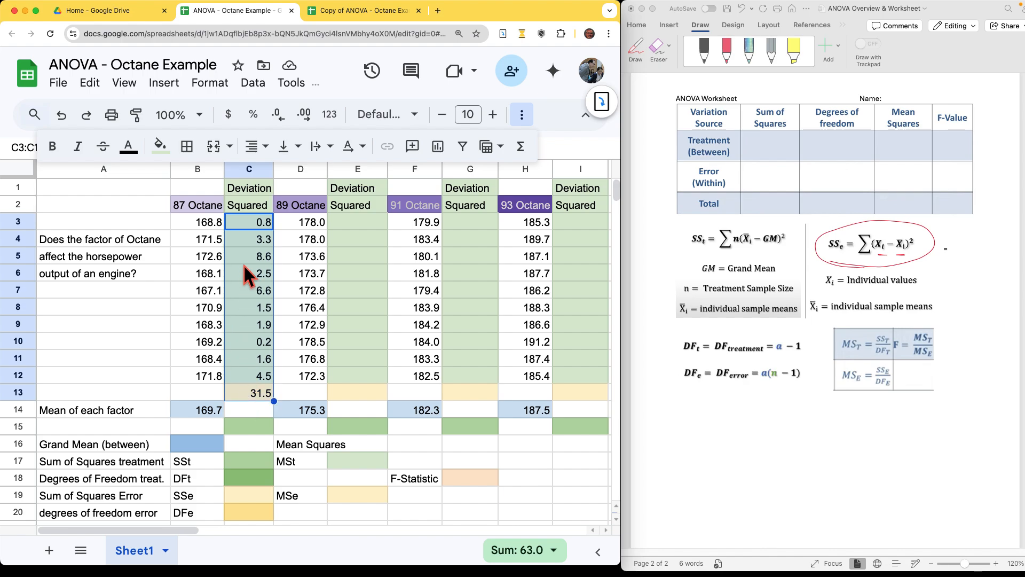
pyautogui.press('super+c')
pyautogui.click(349, 225)
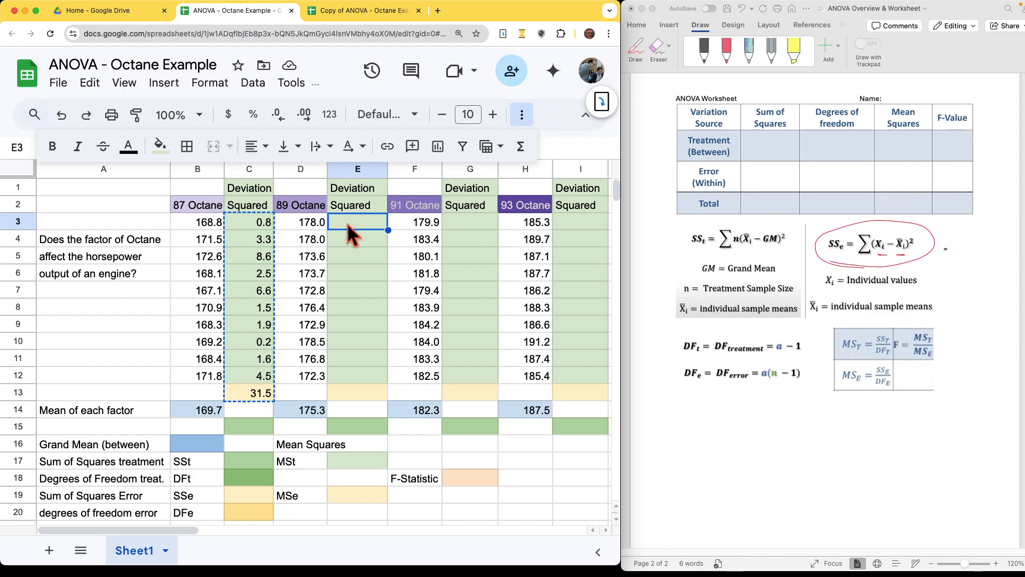
pyautogui.press('super+v')
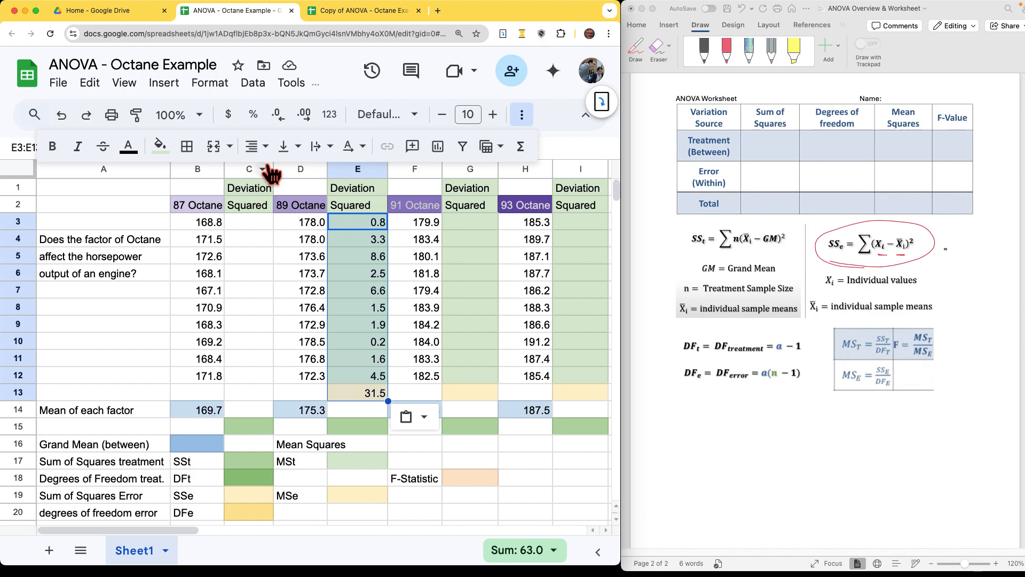
pyautogui.click(74, 127)
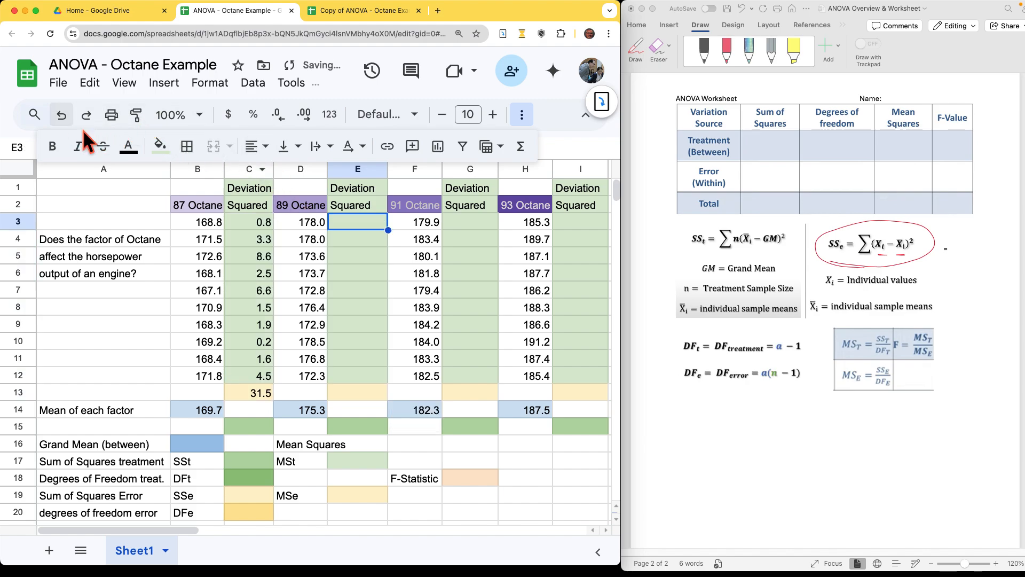
# Copy the squared deviation formulas and sum in C3:C13 to the 89 Octane column at E3 and check the formula in E3.
pyautogui.click(251, 221)
pyautogui.moveTo(255, 237); pyautogui.dragTo(265, 389)
pyautogui.press('super+c')
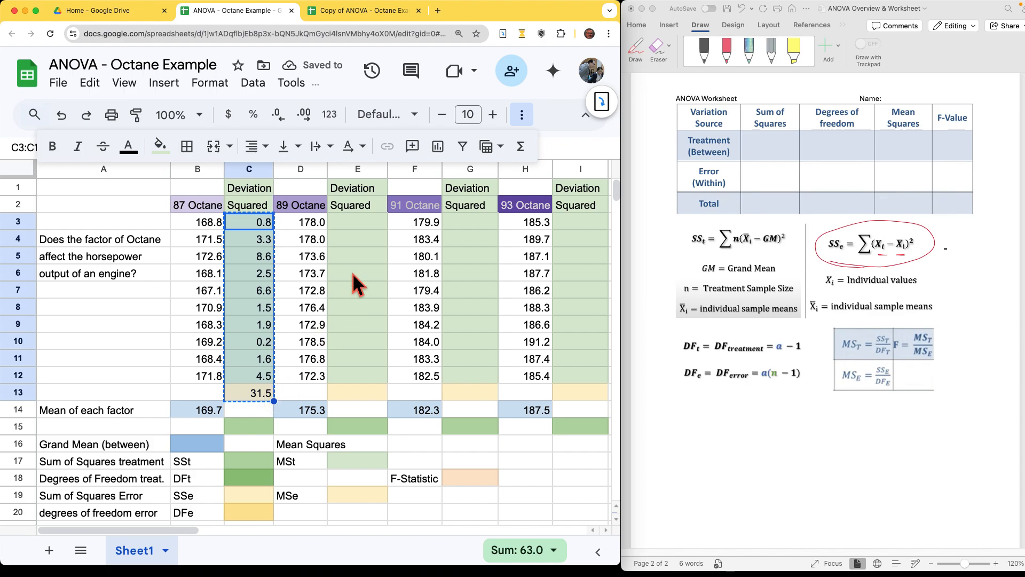
pyautogui.click(368, 221)
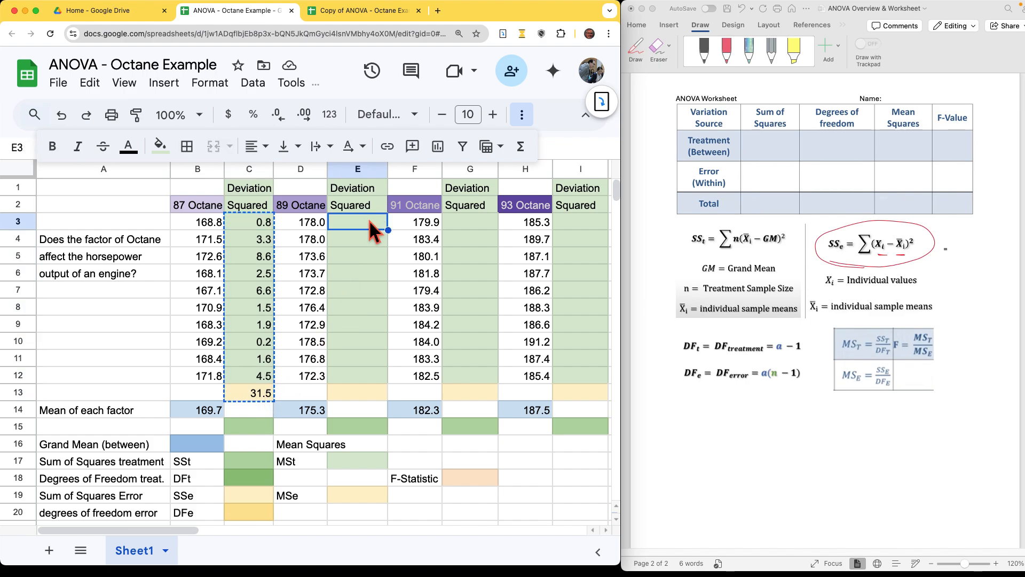
pyautogui.press('super+v')
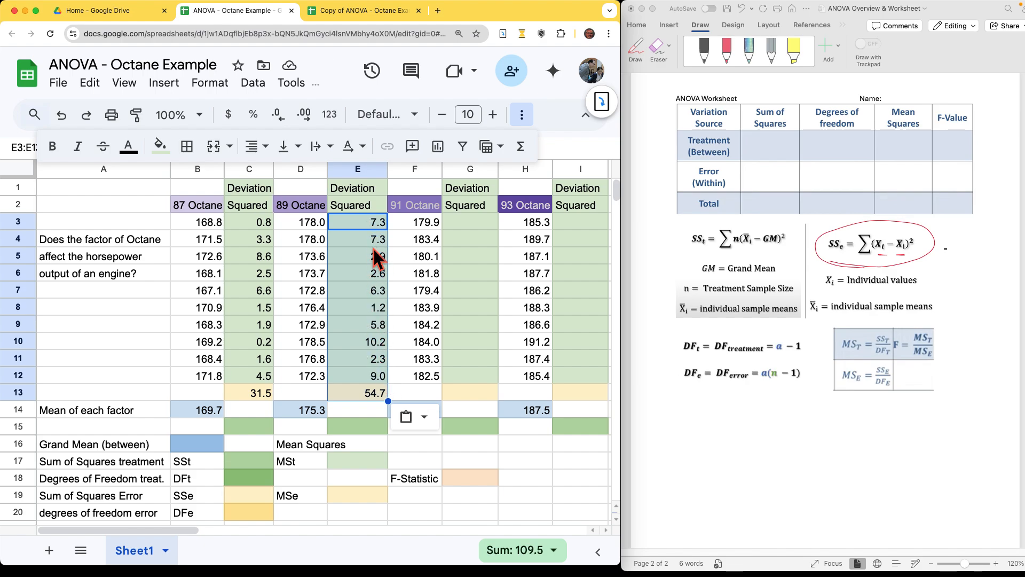
pyautogui.click(366, 226)
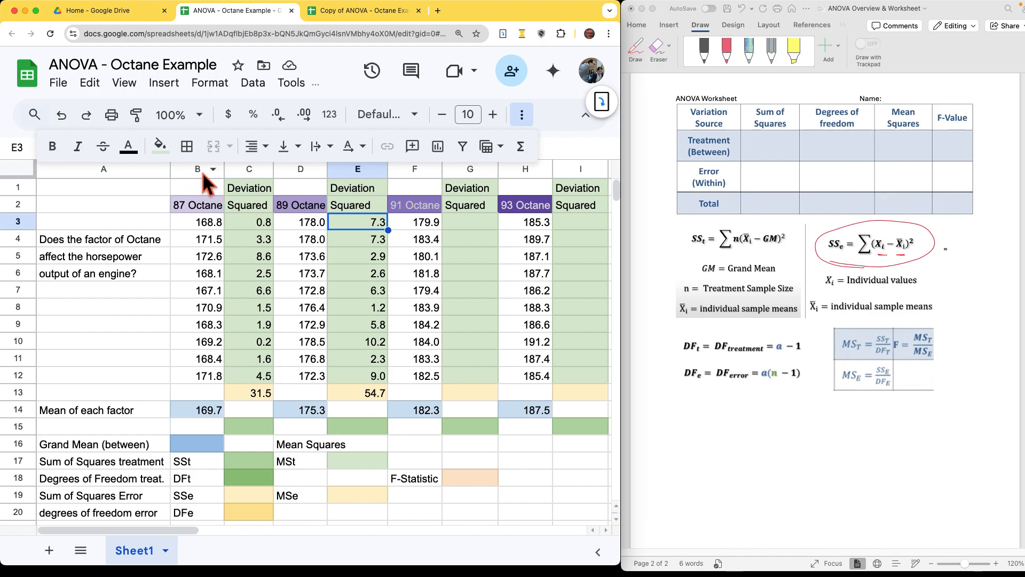
pyautogui.click(528, 121)
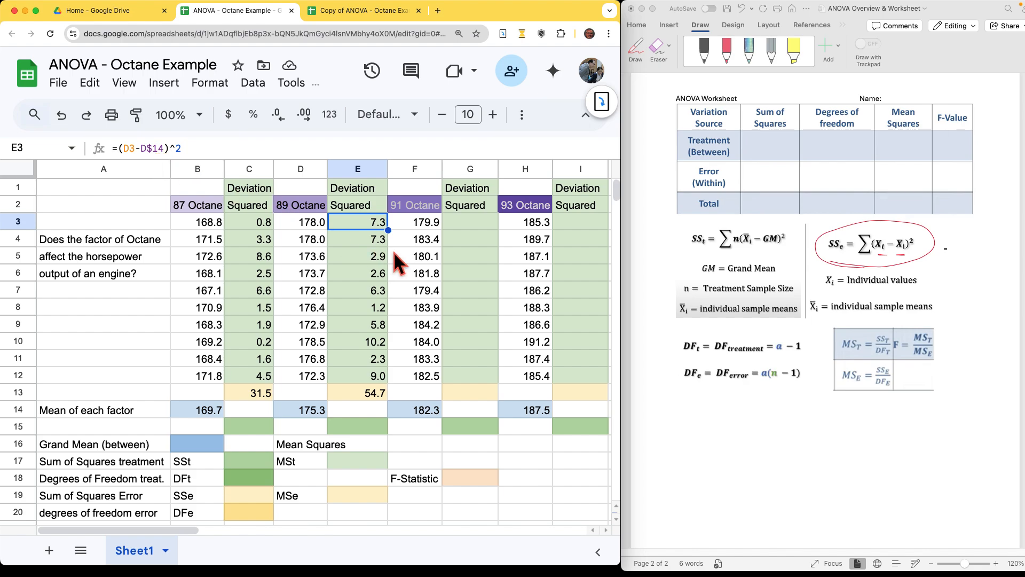
# Paste the copied squared deviation and sum formulas into the 91 and 93 Octane columns, starting at G3 and I3.
pyautogui.click(484, 225)
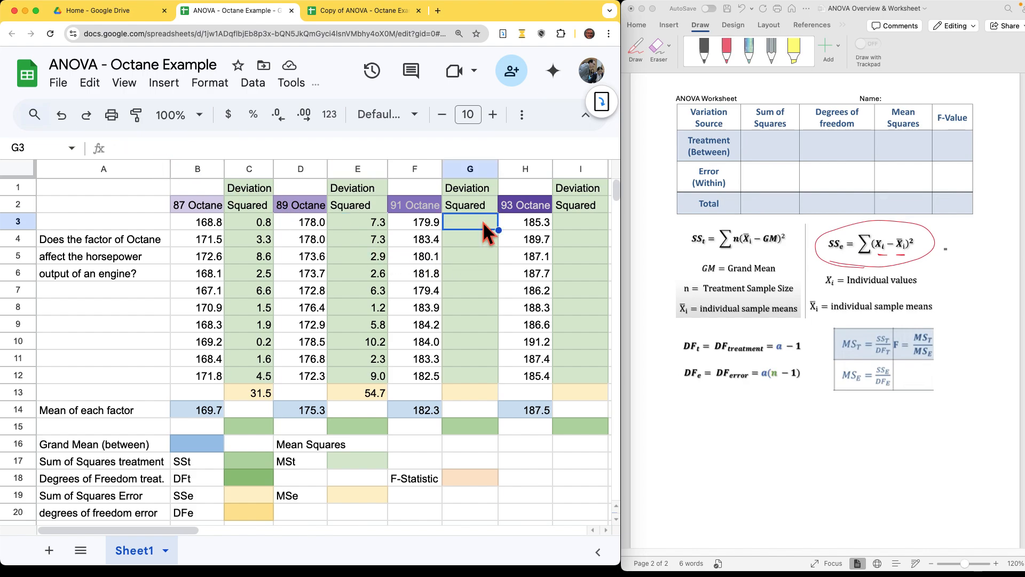
pyautogui.hotkey('ctrl', 'v')
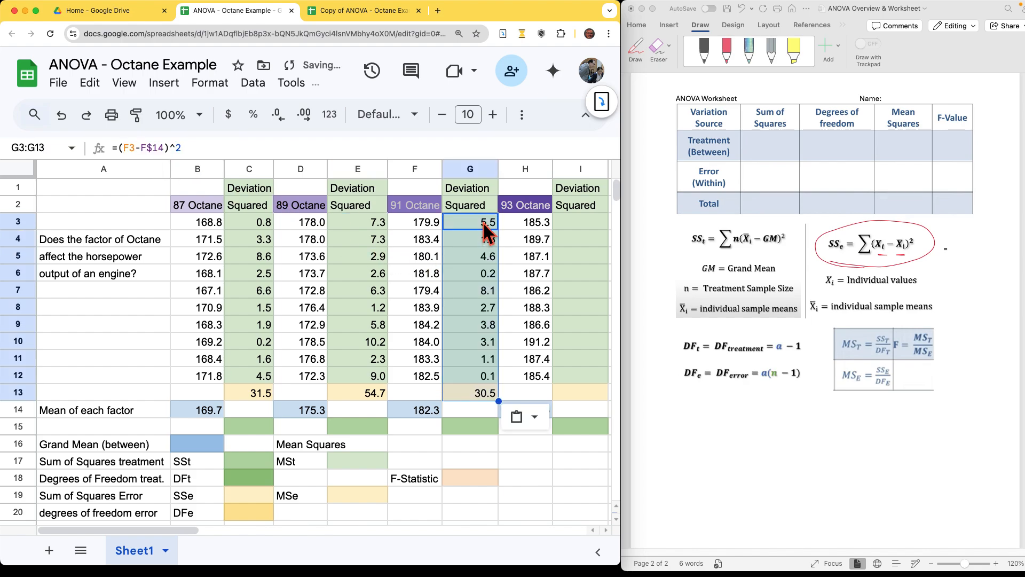
pyautogui.click(587, 226)
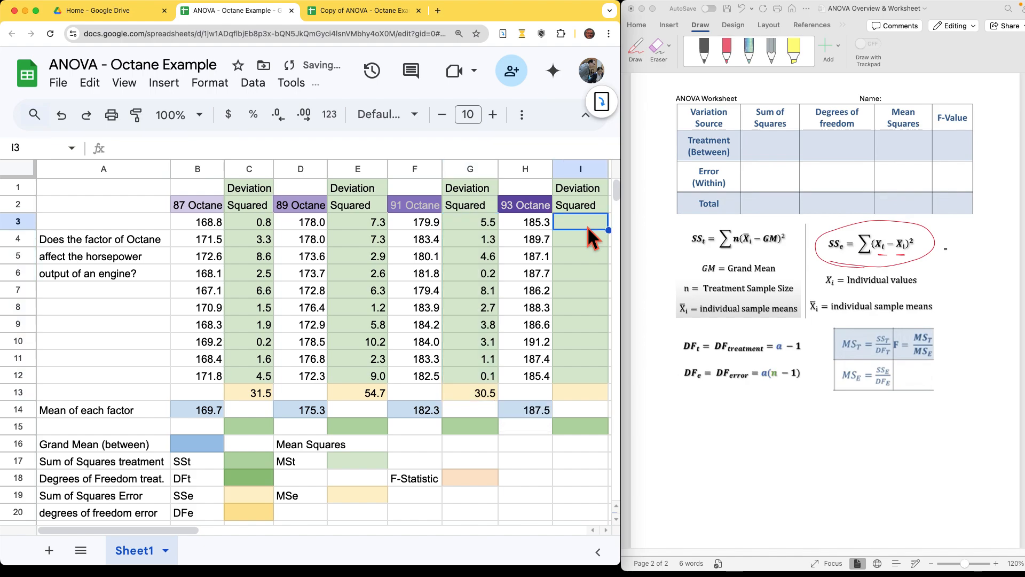
pyautogui.hotkey('ctrl', 'v')
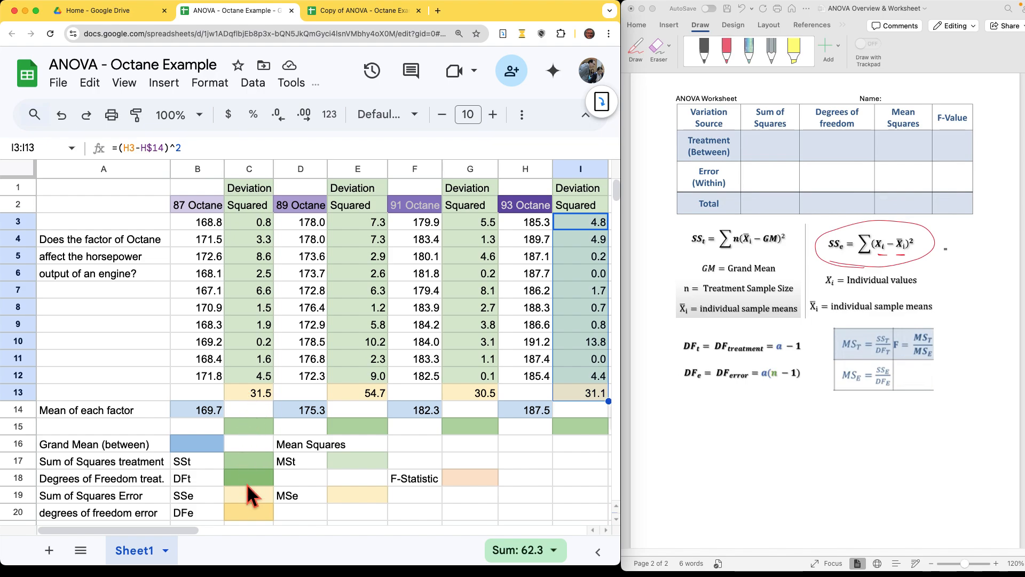
# Calculate the Sum of Squares Error in C19 with =C13+E13+G13+I13 and decline the suggested autofill in C20.
pyautogui.click(254, 498)
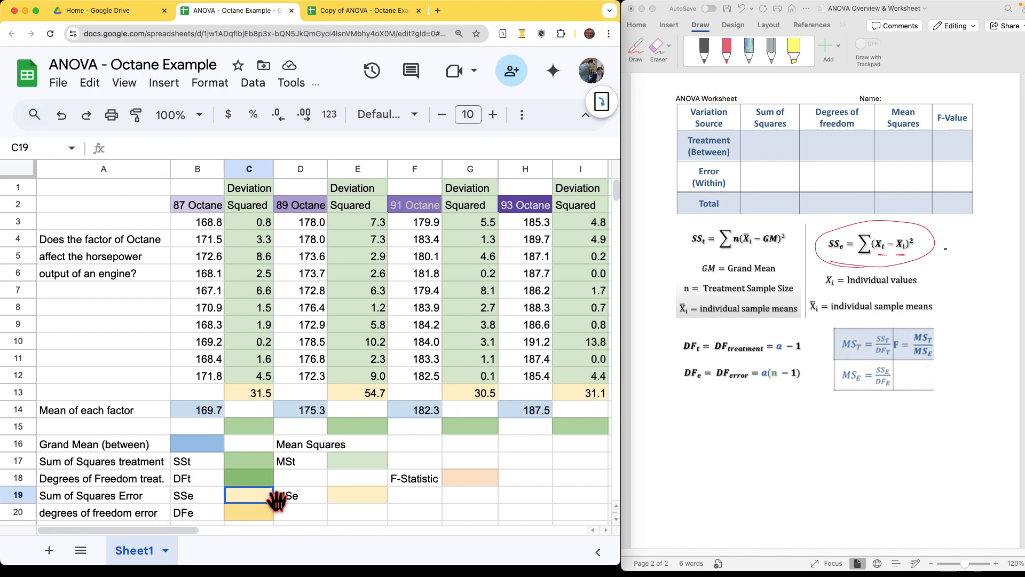
pyautogui.write('=')
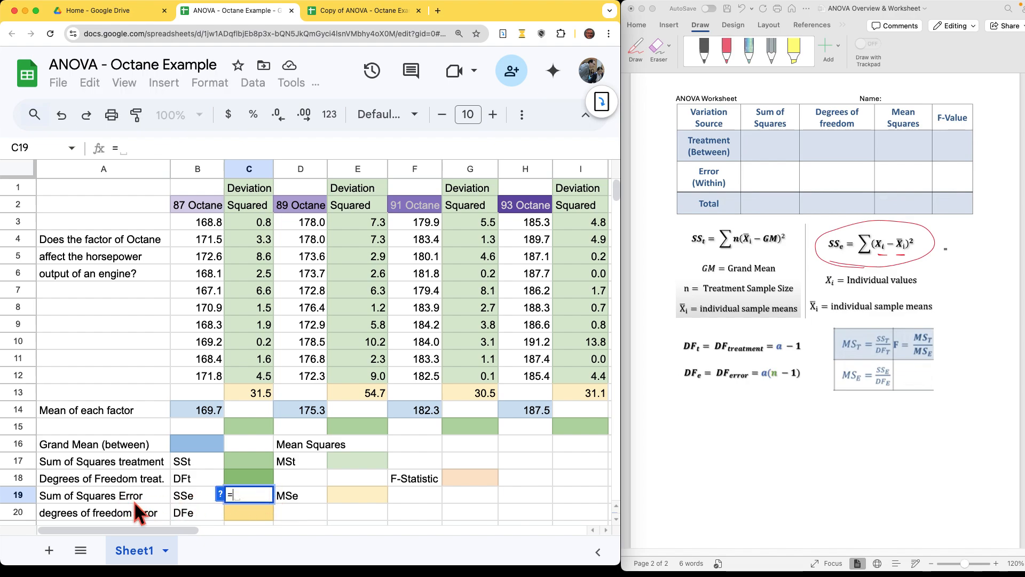
pyautogui.click(249, 393)
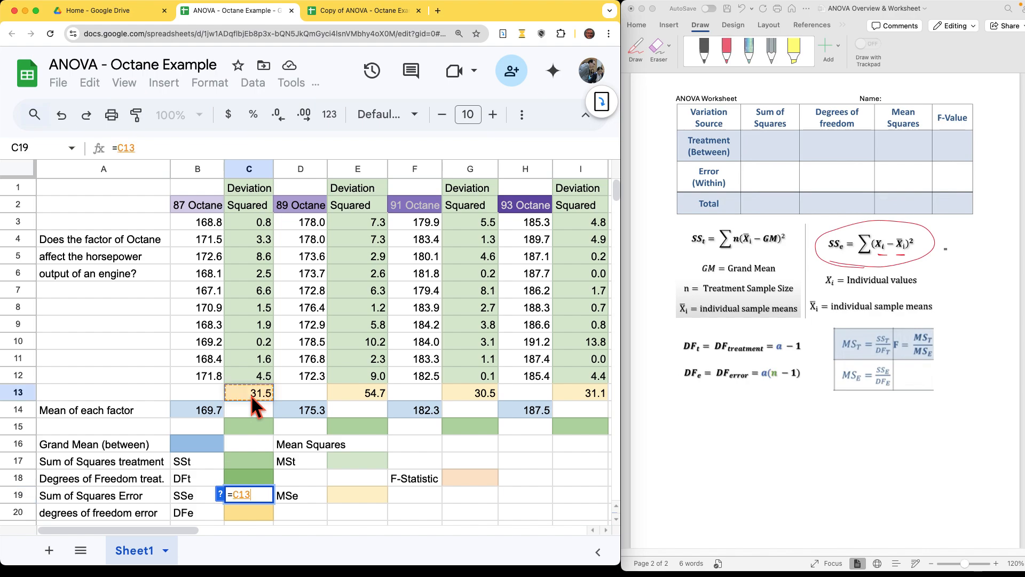
pyautogui.write('+')
pyautogui.click(360, 397)
pyautogui.write('+')
pyautogui.click(468, 392)
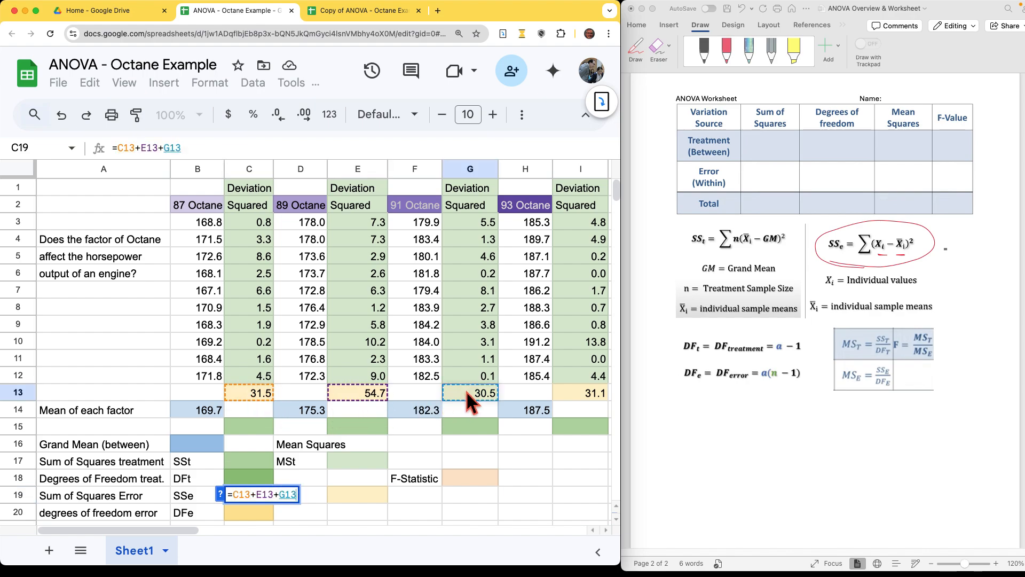
pyautogui.write('+')
pyautogui.click(570, 394)
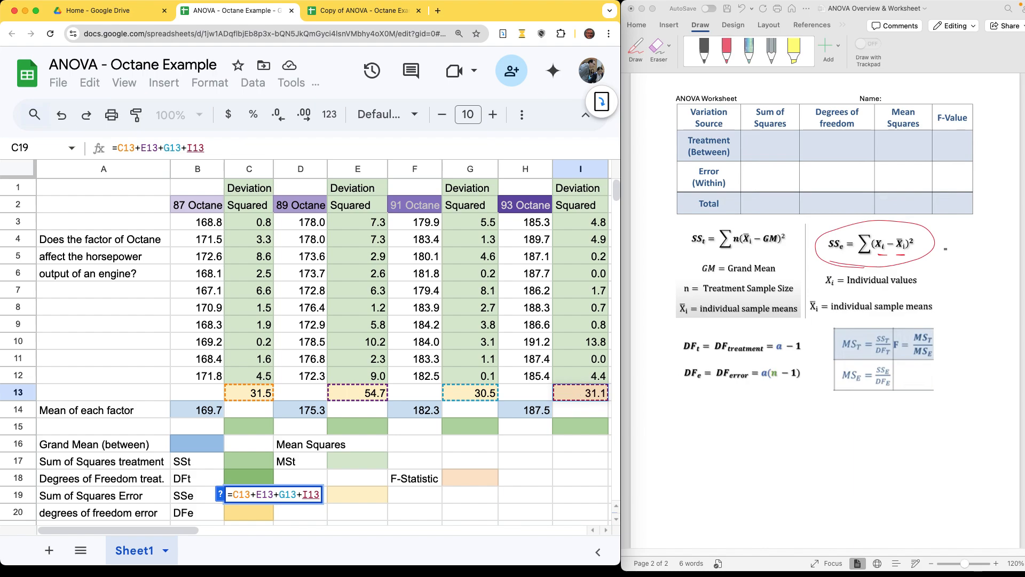
pyautogui.press('Return')
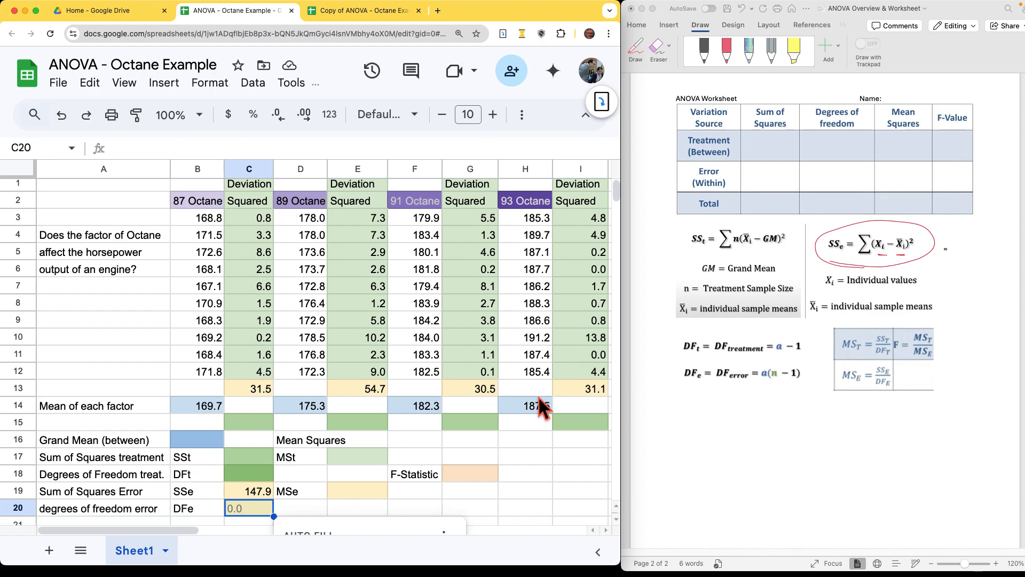
pyautogui.scroll(-5, 528, 401)
pyautogui.click(319, 486)
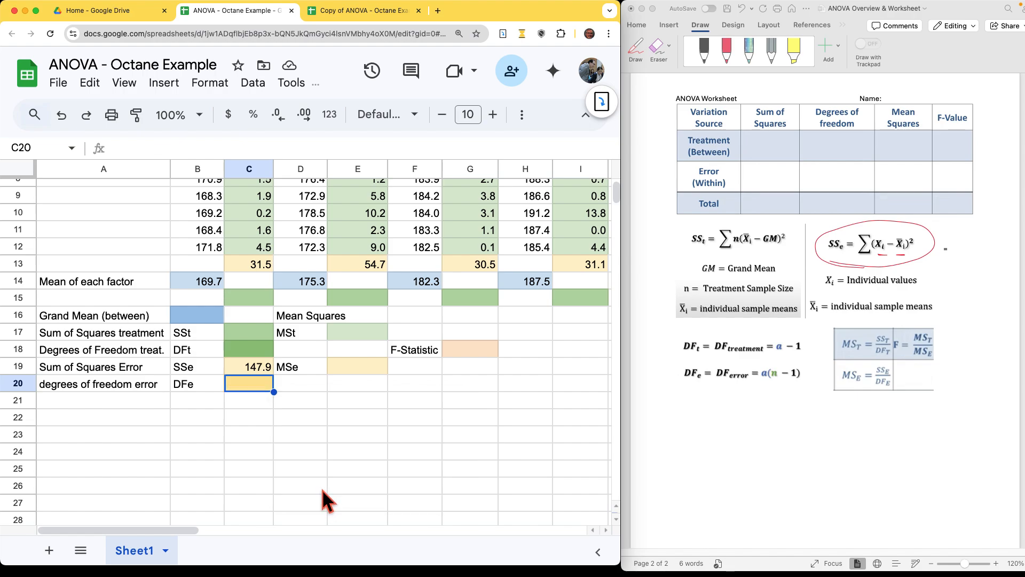
pyautogui.scroll(5, 398, 392)
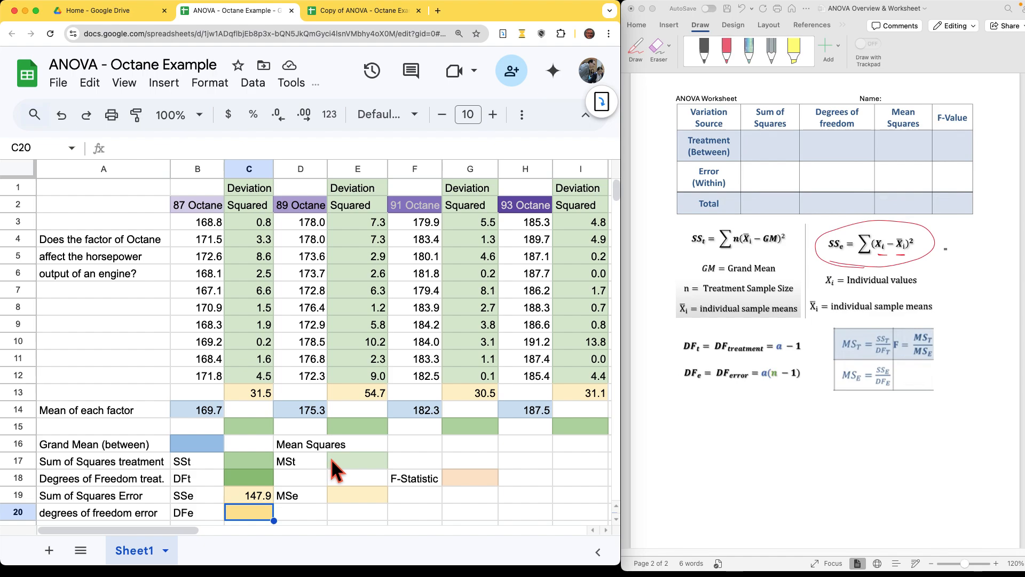
# Circle the SSt formula on the Word worksheet with the red pen and underline its sample mean and GM terms.
pyautogui.click(734, 254)
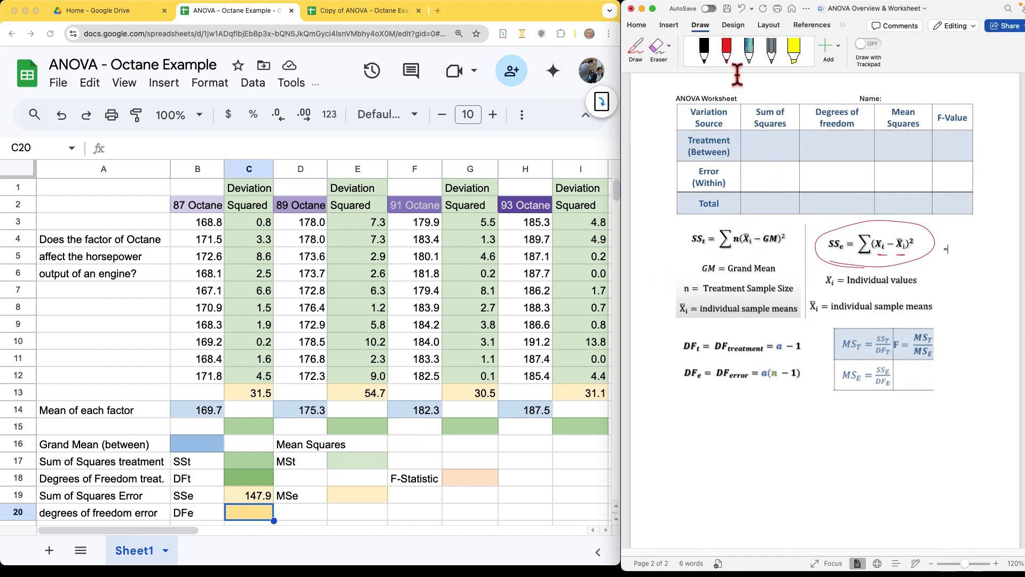
pyautogui.moveTo(686, 256)
pyautogui.mouseDown()
pyautogui.moveTo(801, 249)
pyautogui.moveTo(746, 218)
pyautogui.moveTo(683, 251)
pyautogui.mouseUp()
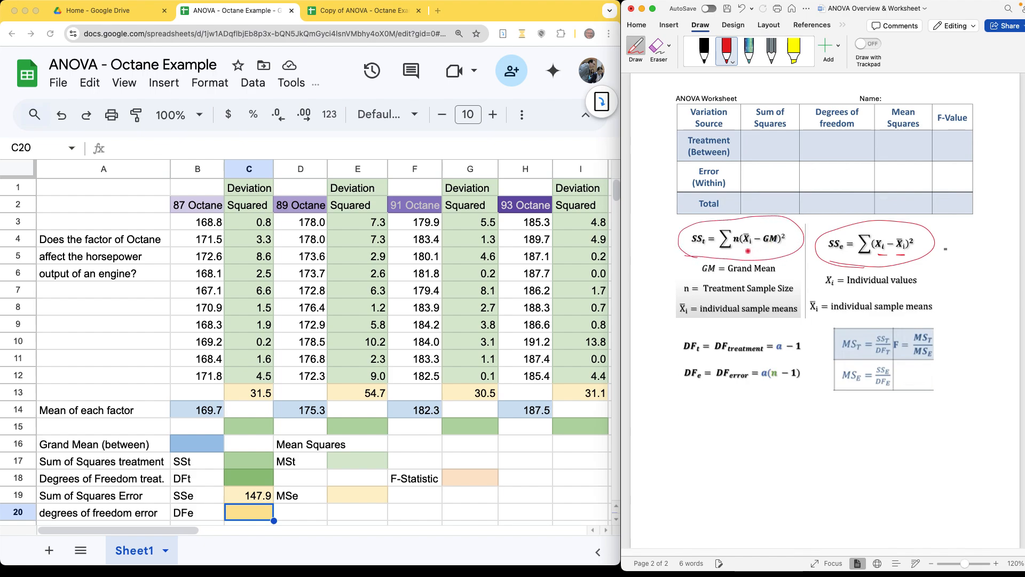
pyautogui.moveTo(746, 251); pyautogui.dragTo(753, 251)
pyautogui.moveTo(766, 249); pyautogui.dragTo(780, 249)
# Calculate the Grand Mean in B16 with =AVERAGE(B14,D14,F14,H14).
pyautogui.click(201, 445)
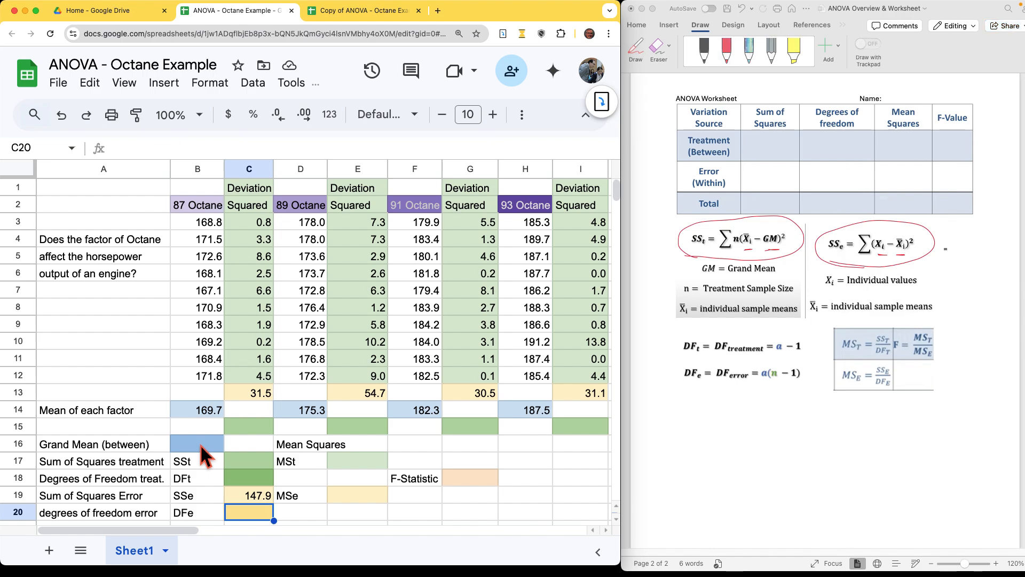
pyautogui.click(205, 455)
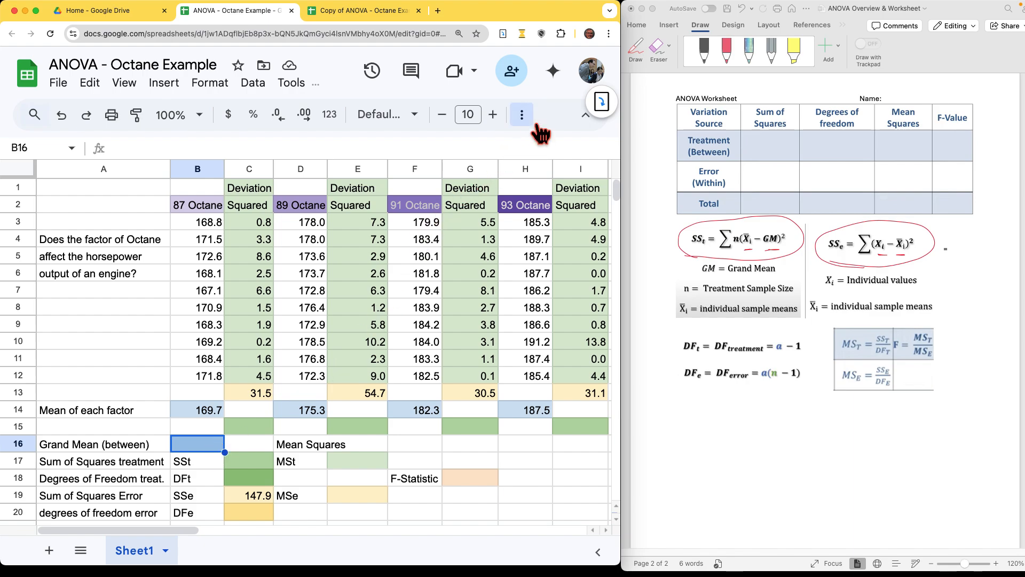
pyautogui.click(521, 114)
pyautogui.click(524, 148)
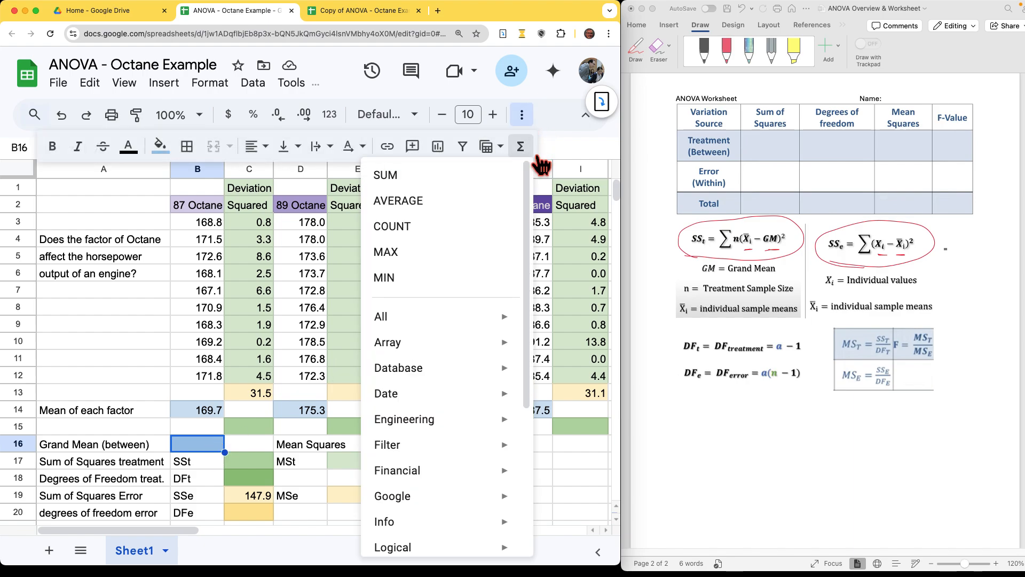
pyautogui.click(436, 201)
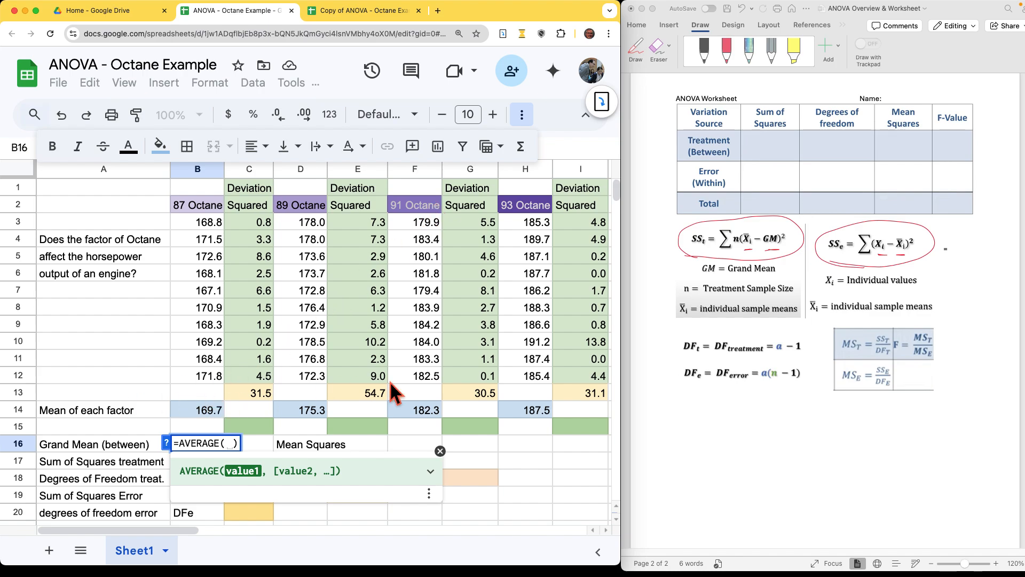
pyautogui.click(206, 409)
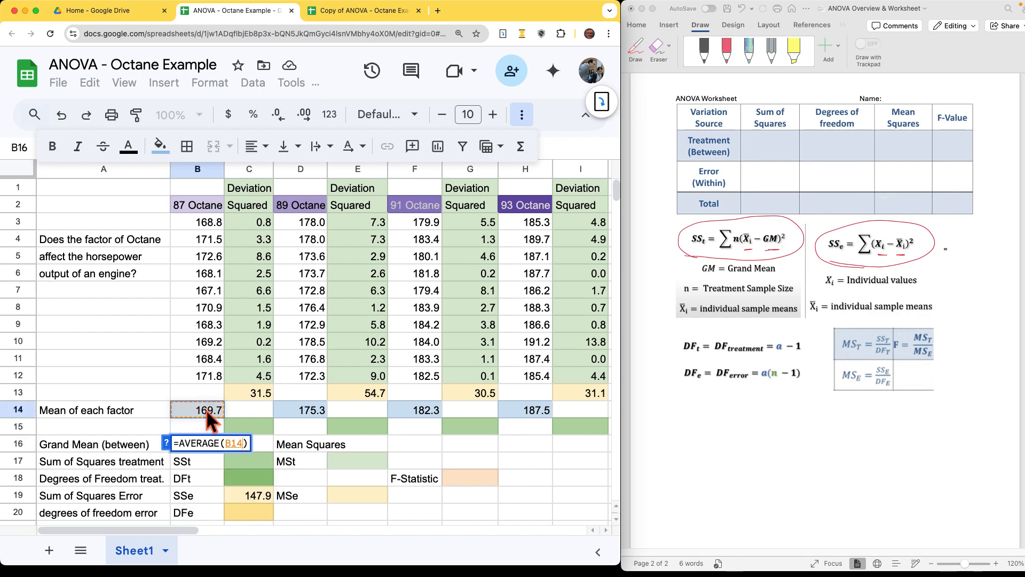
pyautogui.write(',')
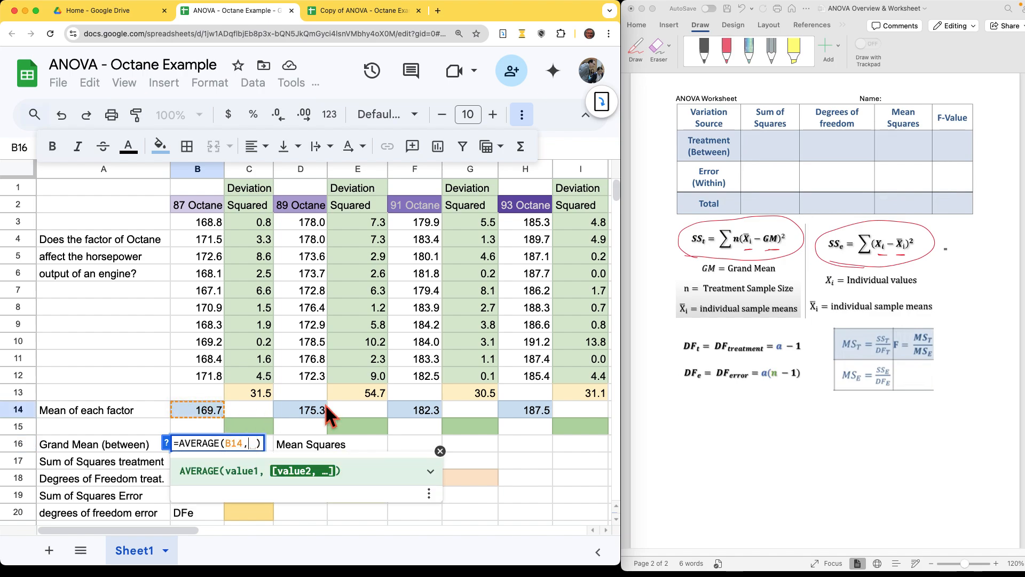
pyautogui.click(316, 409)
pyautogui.write(',')
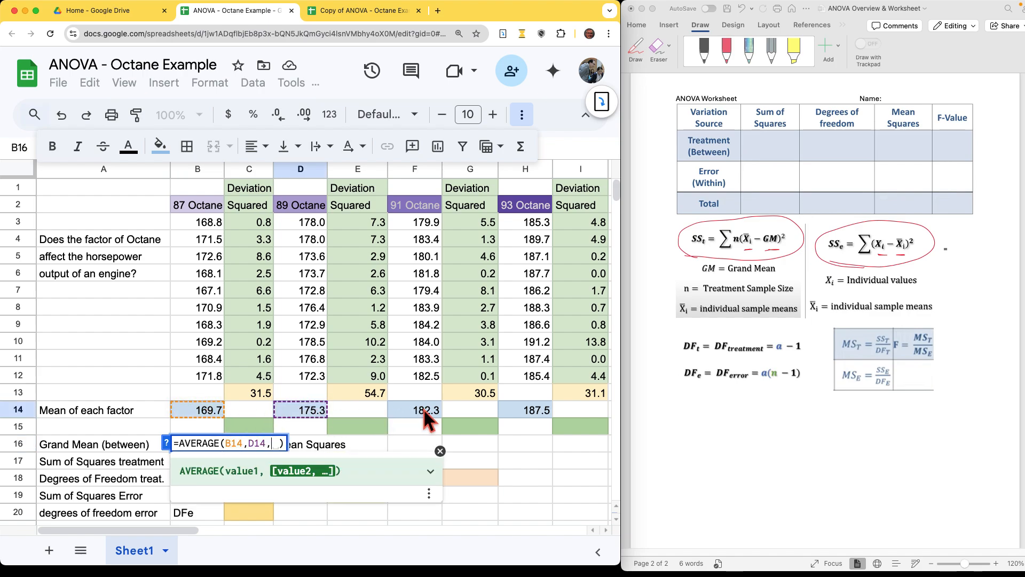
pyautogui.click(424, 409)
pyautogui.write(',')
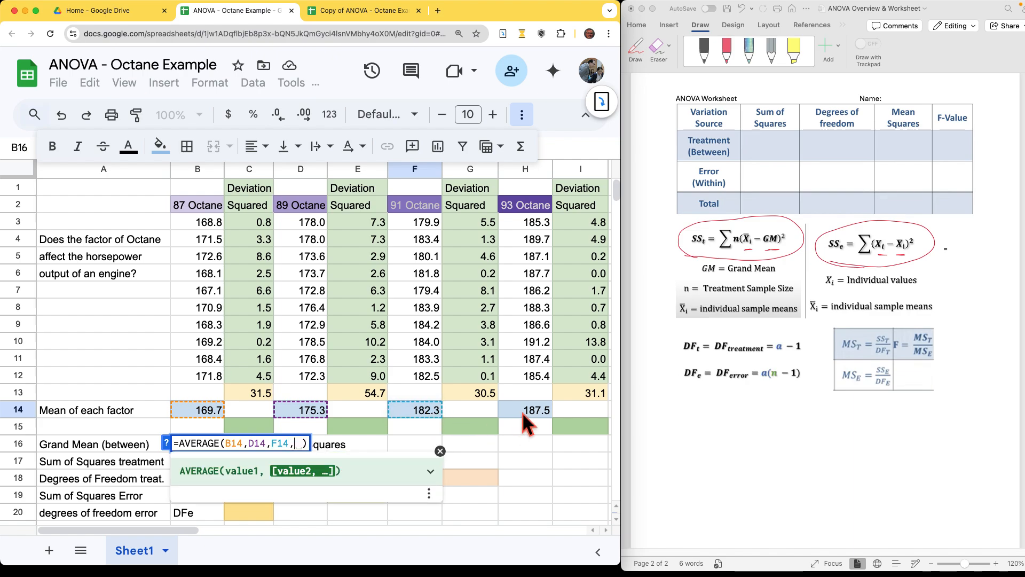
pyautogui.click(520, 409)
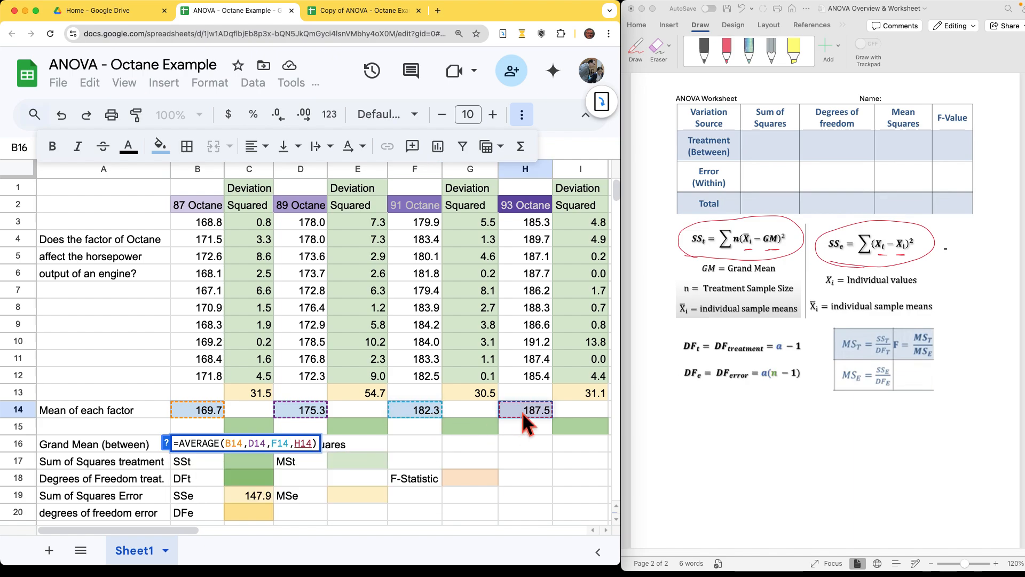
pyautogui.press('Return')
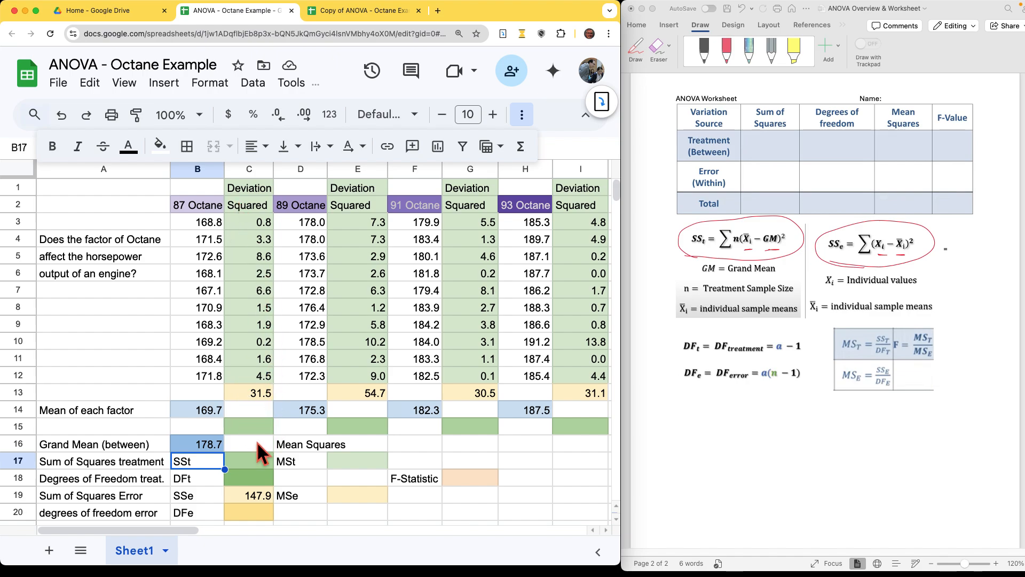
# Calculate the 87 Octane treatment term in C15 with =10*(B14-$B$16)^2, keeping the Grand Mean reference absolute.
pyautogui.click(249, 426)
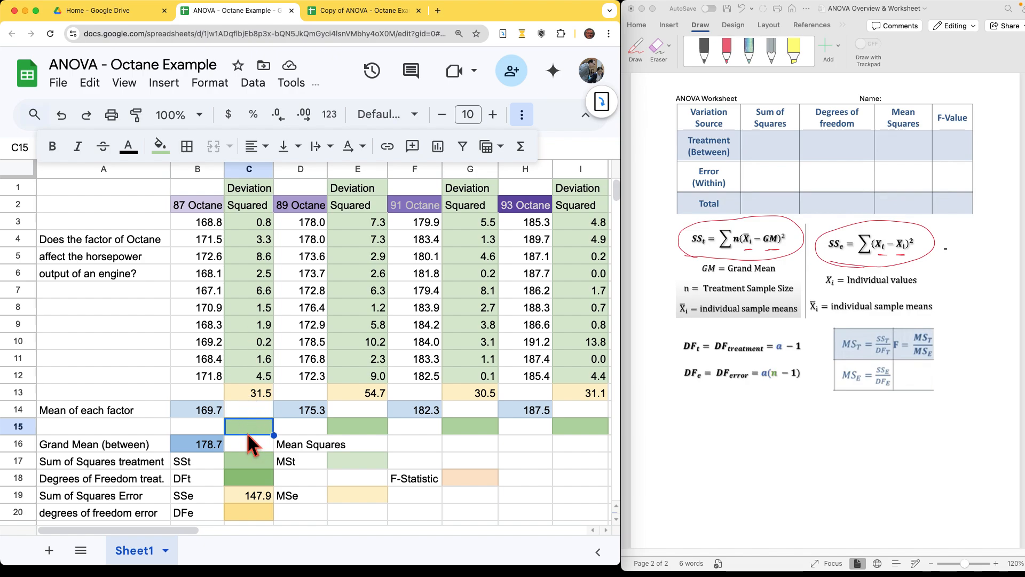
pyautogui.write('=')
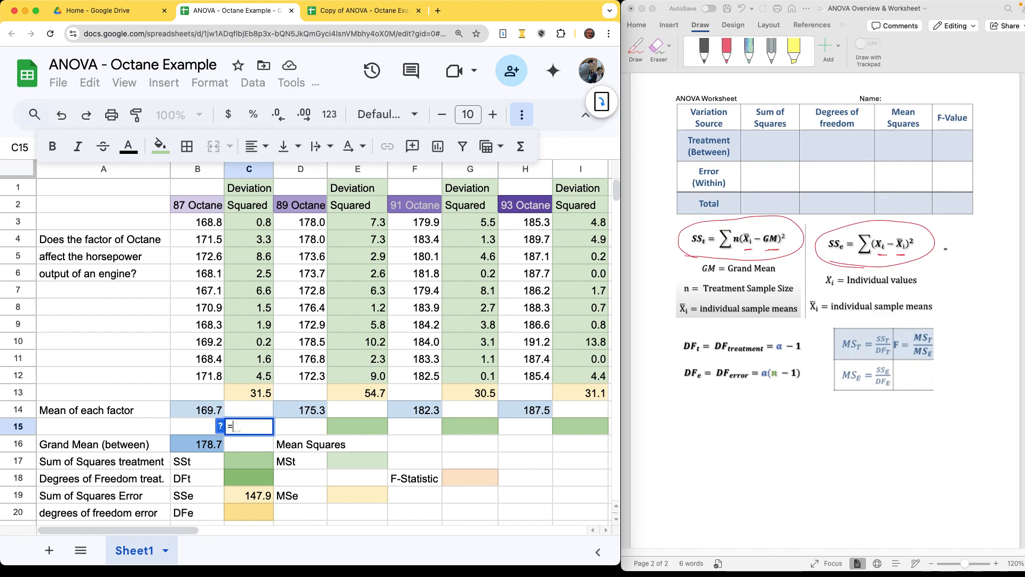
pyautogui.write('1')
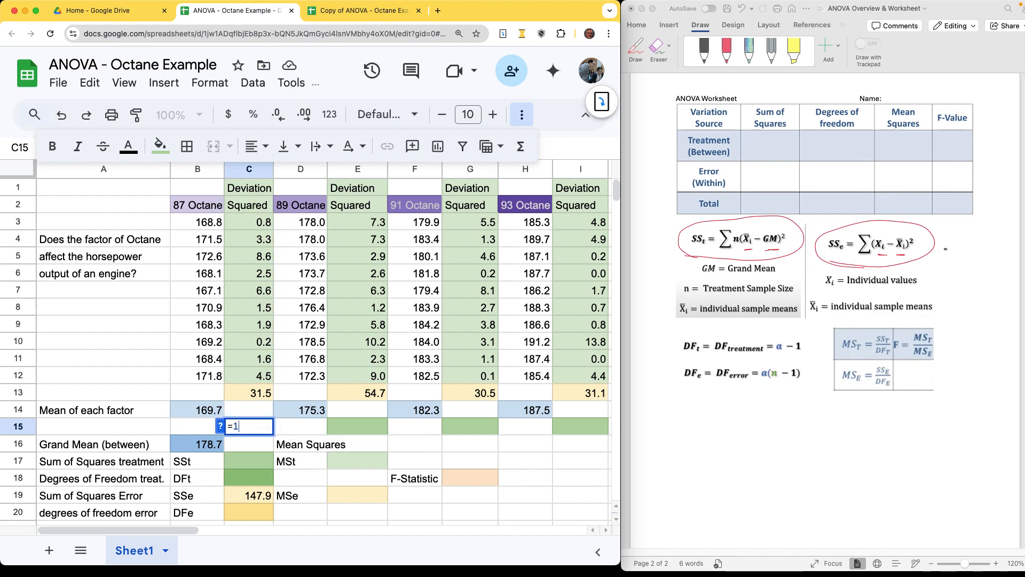
pyautogui.write('0*')
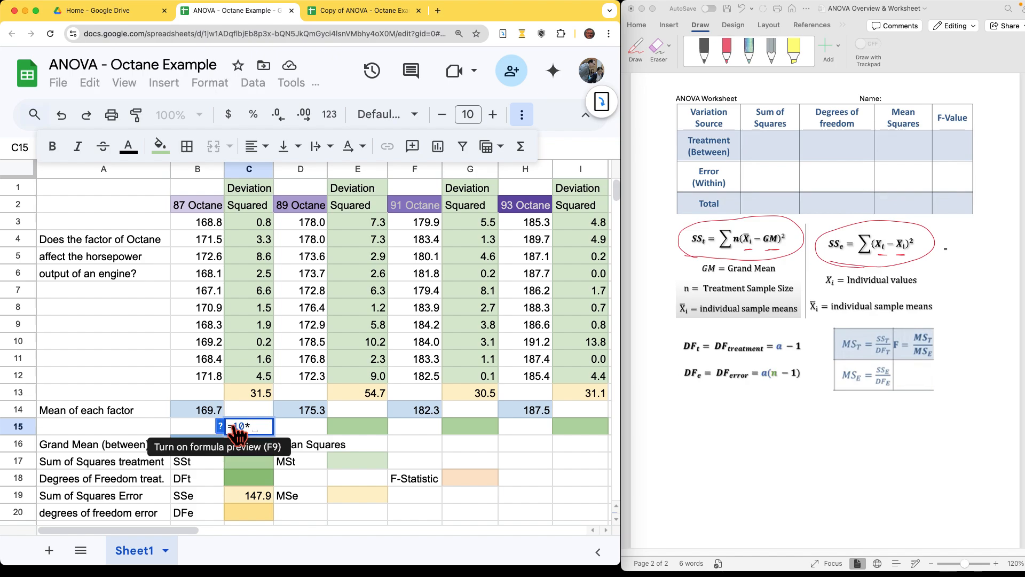
pyautogui.write('(')
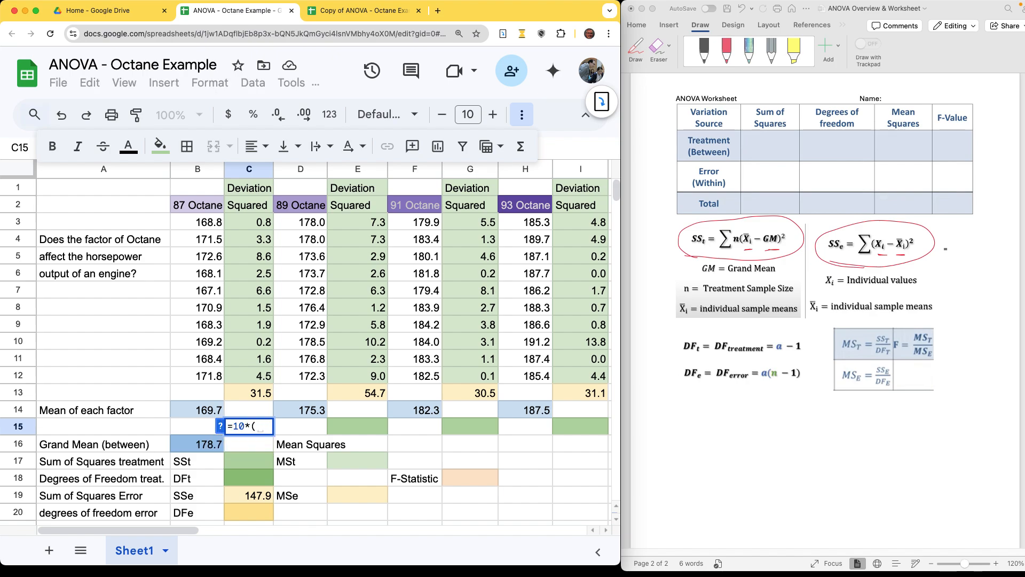
pyautogui.click(214, 412)
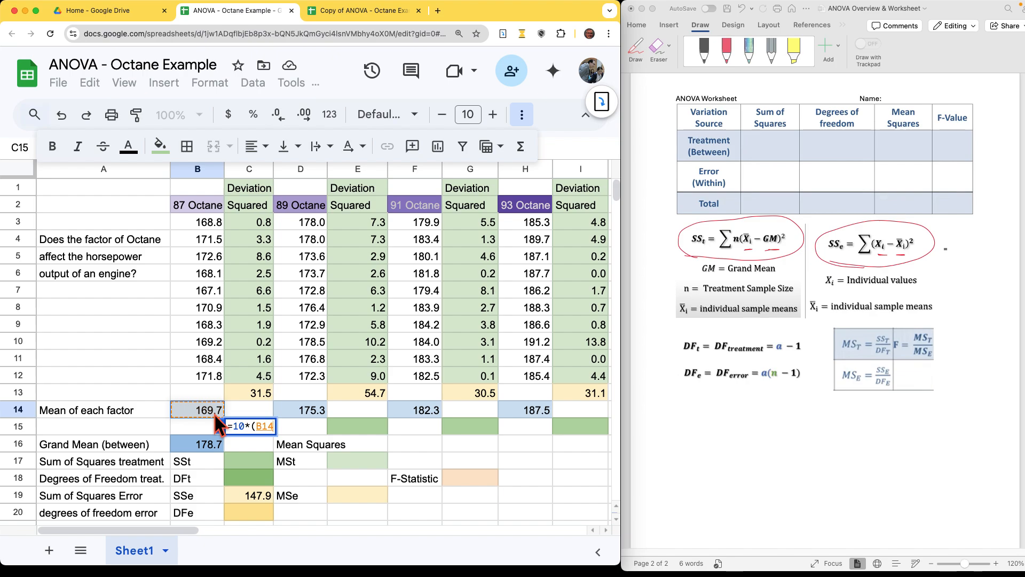
pyautogui.write('-')
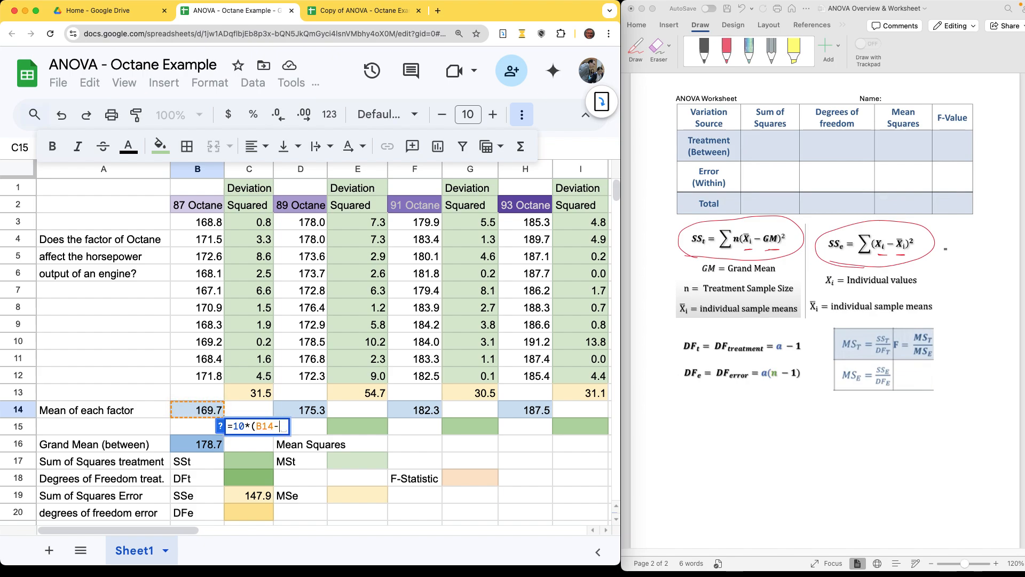
pyautogui.click(209, 447)
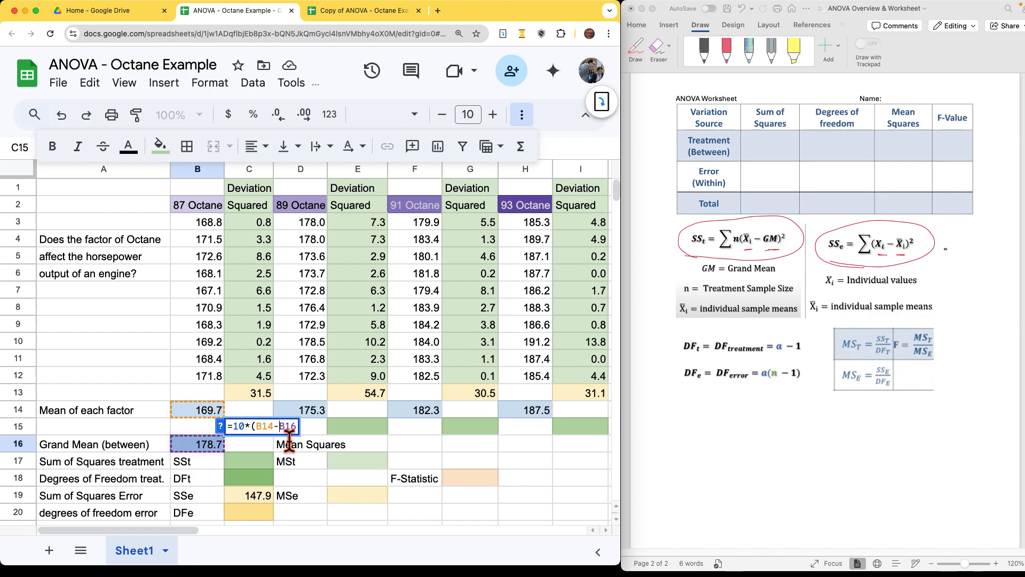
pyautogui.press('Left')
pyautogui.press('Left')
pyautogui.press('Left')
pyautogui.write('$')
pyautogui.write('$')
pyautogui.write(')')
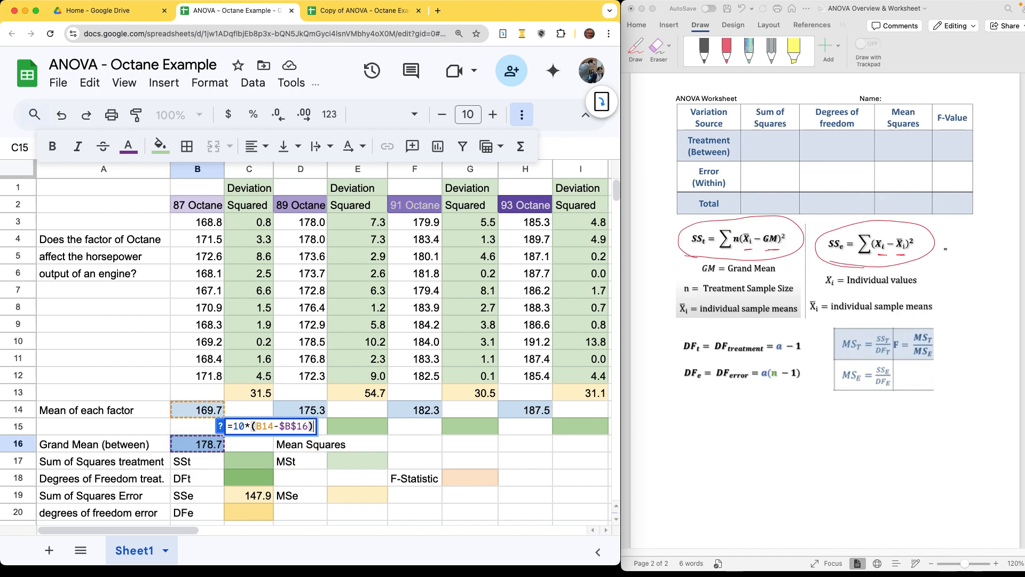
pyautogui.write('^')
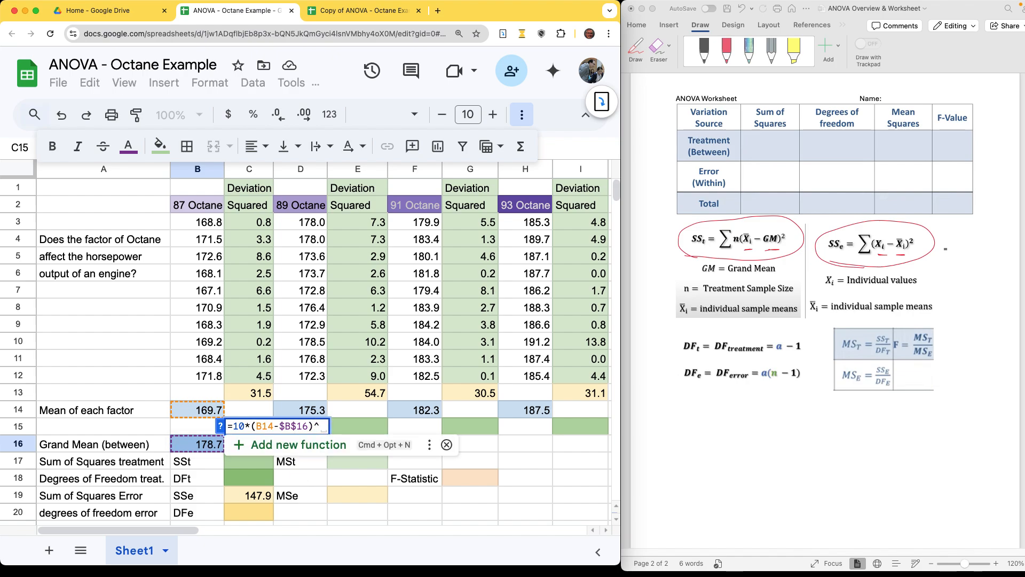
pyautogui.write('2')
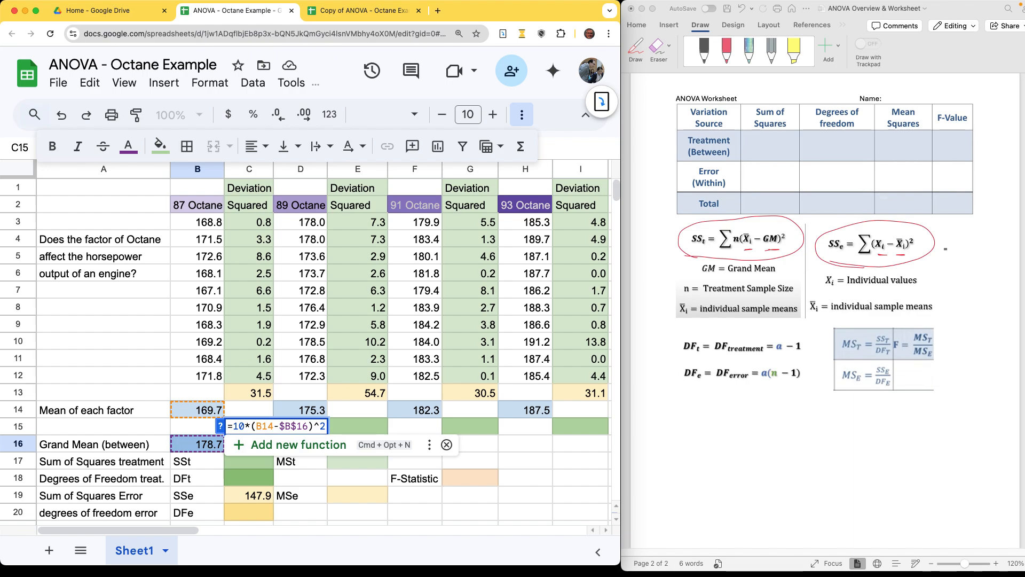
pyautogui.press('Return')
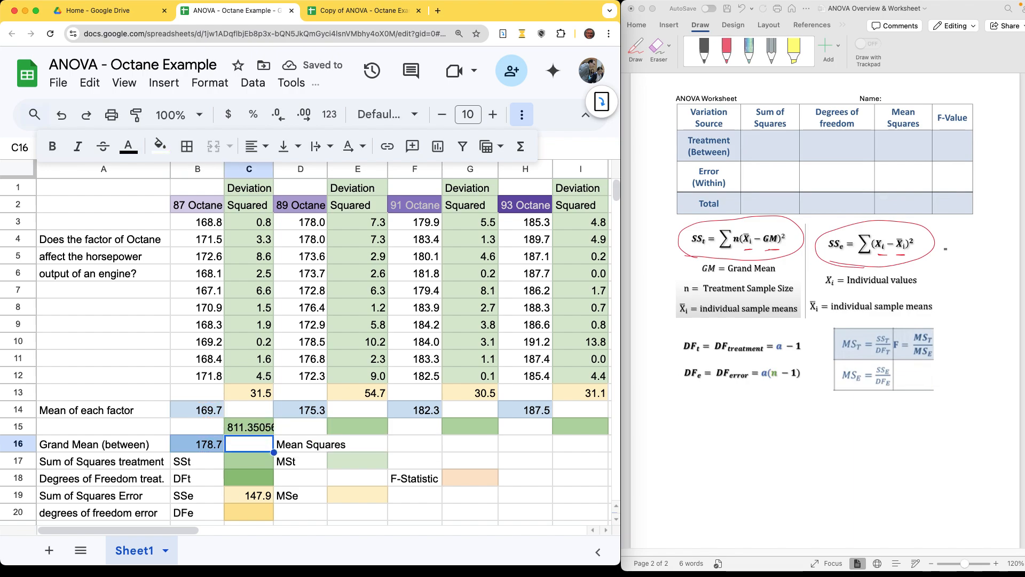
# Copy the treatment formula from C15 to E15, G15 and I15 for the 89, 91 and 93 Octane groups, checking the formula in E15.
pyautogui.click(250, 428)
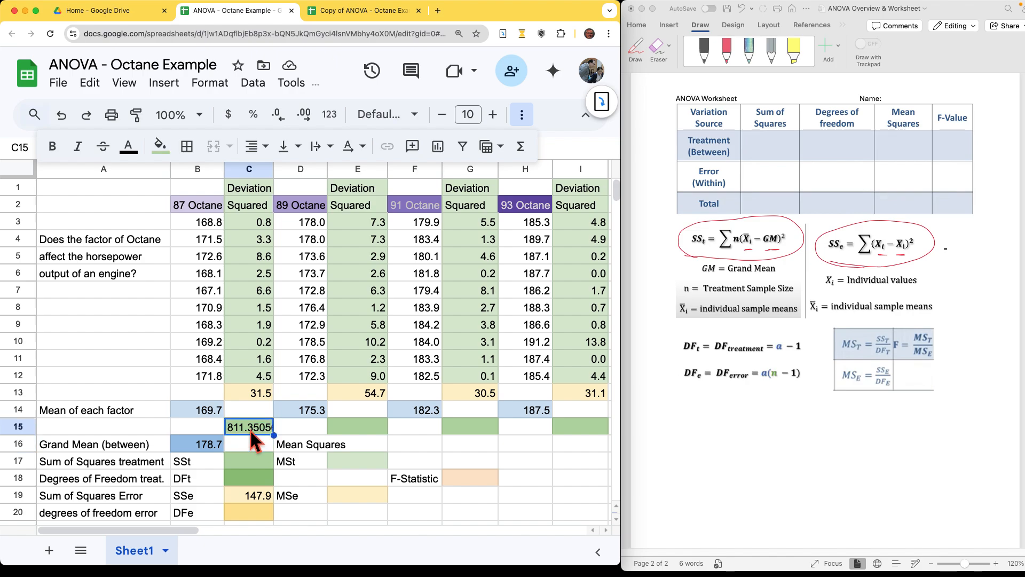
pyautogui.click(351, 426)
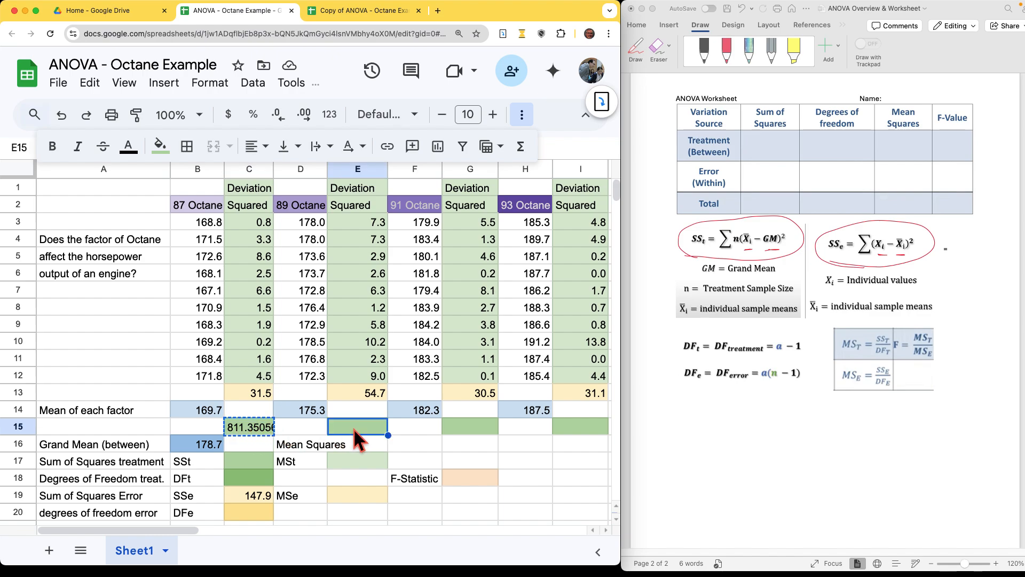
pyautogui.write('114.075062')
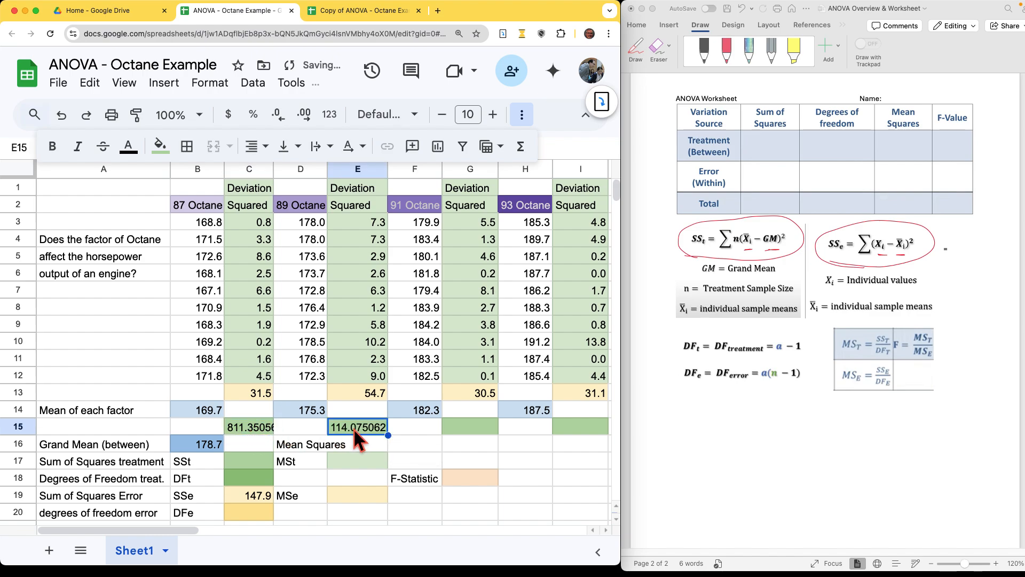
pyautogui.click(522, 116)
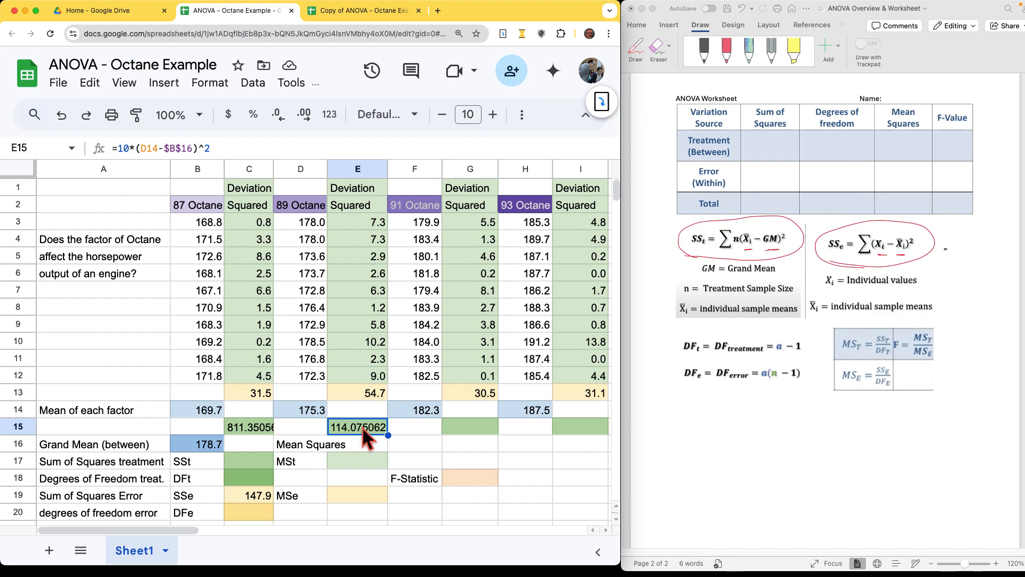
pyautogui.click(468, 427)
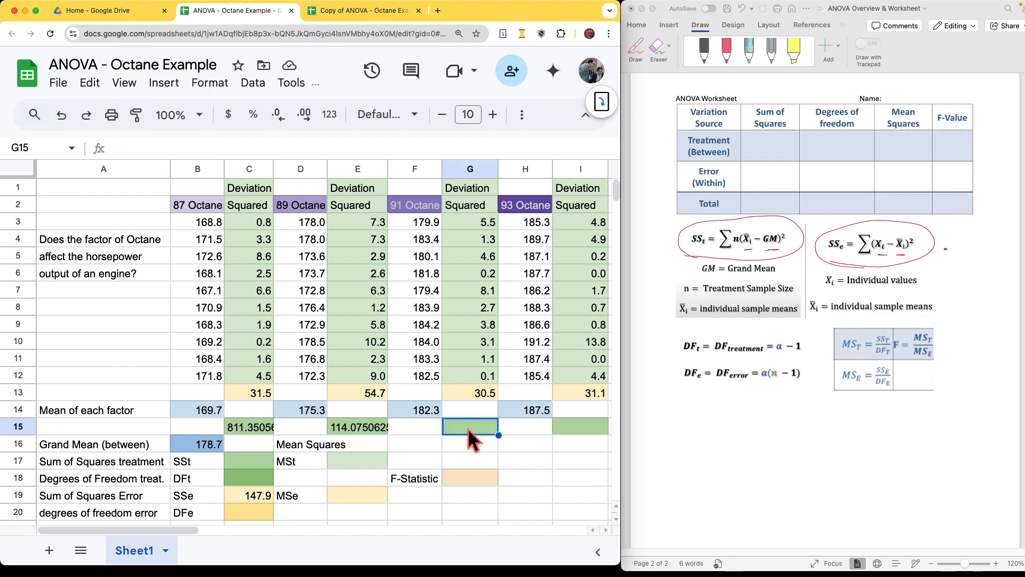
pyautogui.write('=10*(F14-$B$16)^2')
pyautogui.click(569, 425)
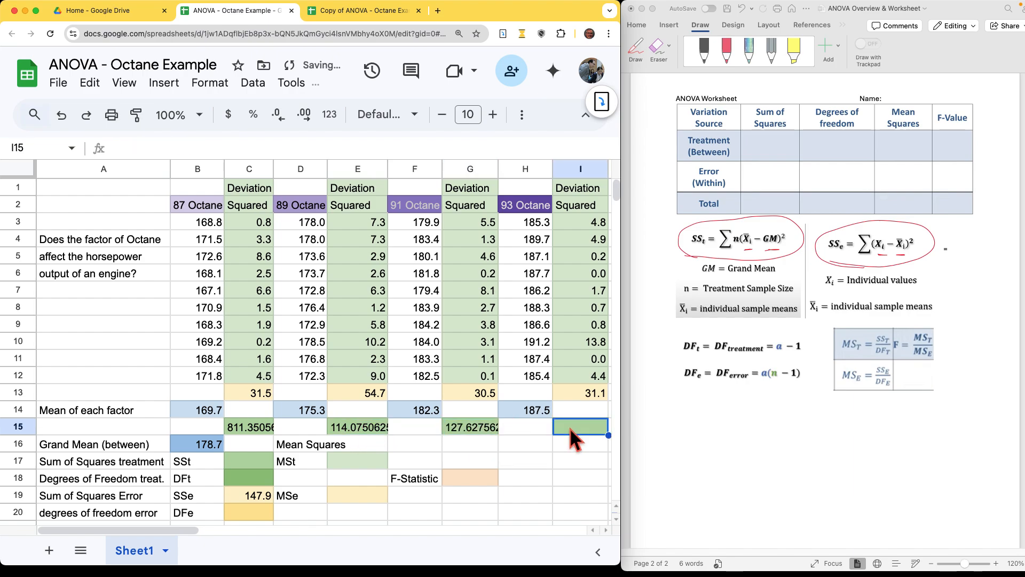
pyautogui.write('=10*(H14-$B$16)^2')
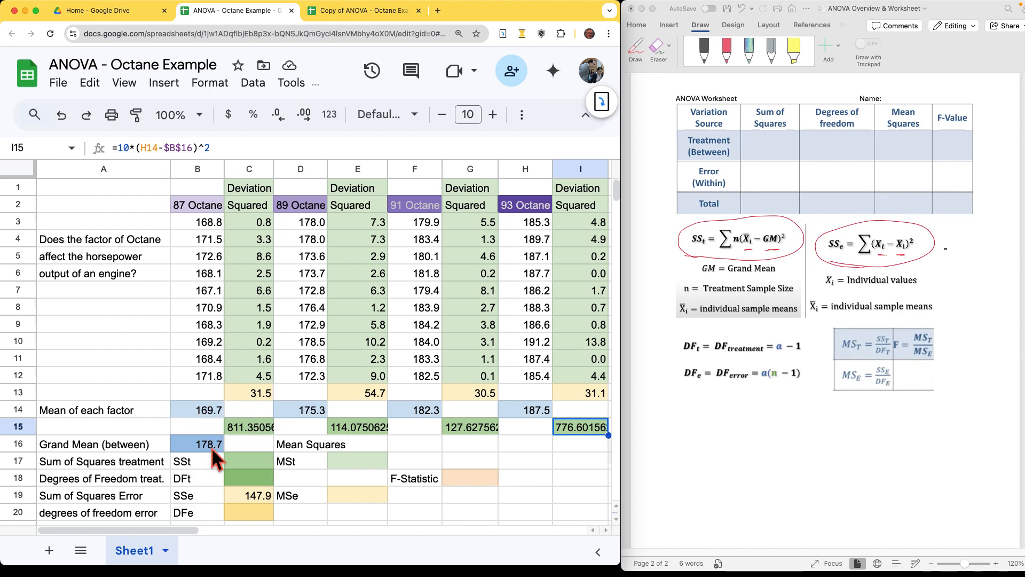
# Calculate the Sum of Squares treatment in C17 with =SUM(C15,E15,G15,I15).
pyautogui.click(258, 459)
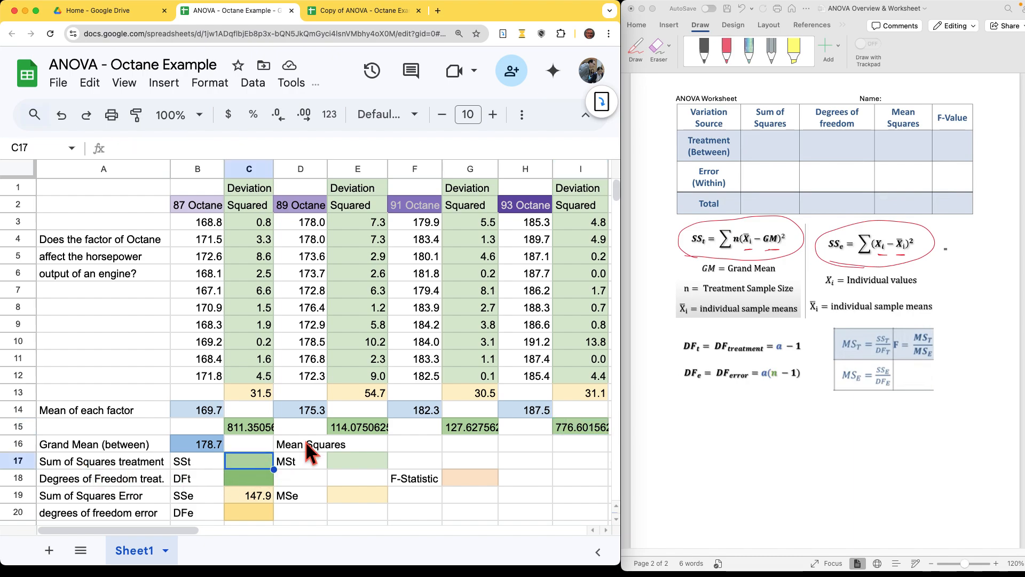
pyautogui.click(530, 118)
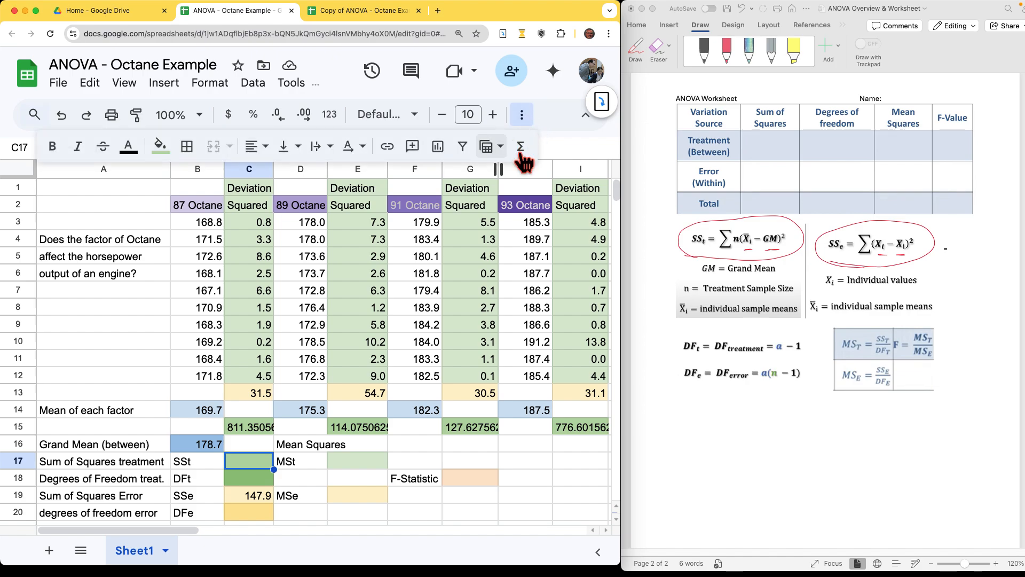
pyautogui.click(520, 145)
pyautogui.click(461, 182)
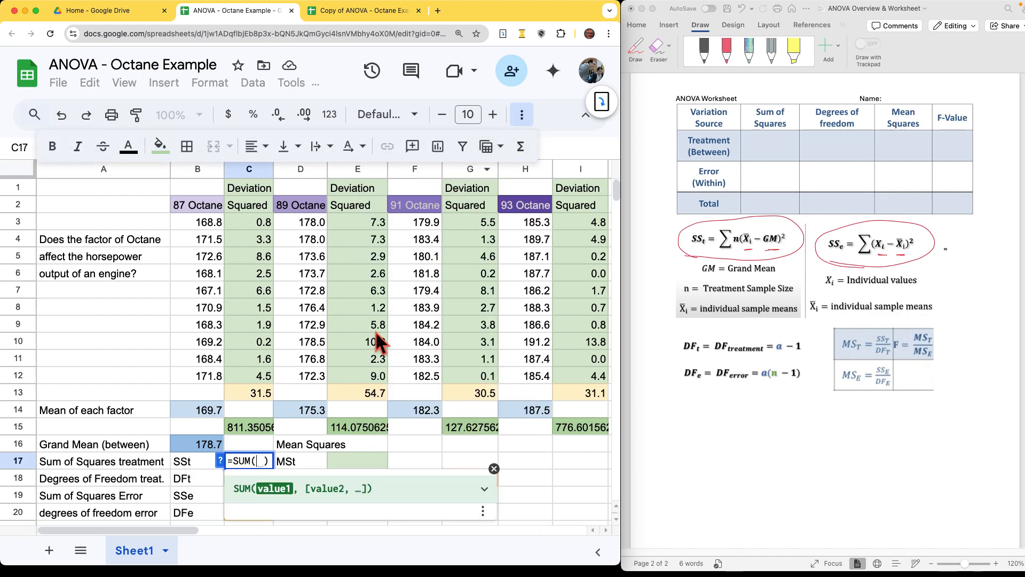
pyautogui.click(249, 428)
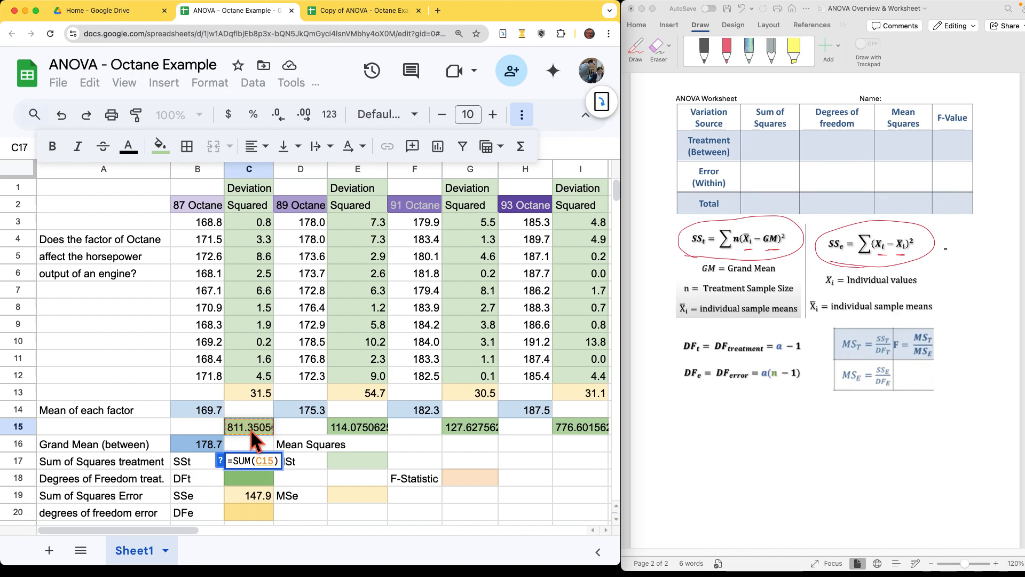
pyautogui.write(',')
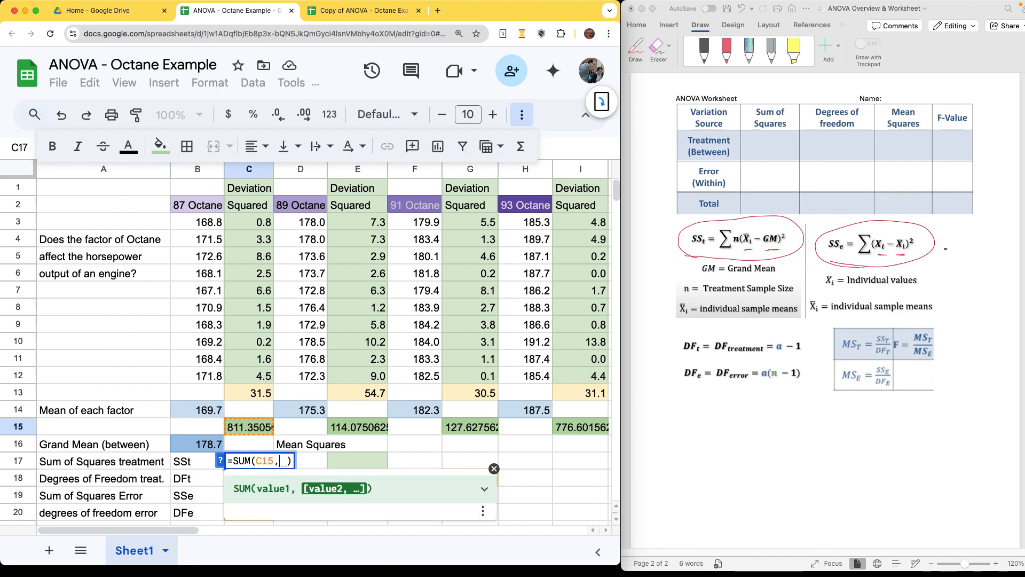
pyautogui.click(366, 427)
pyautogui.write(',')
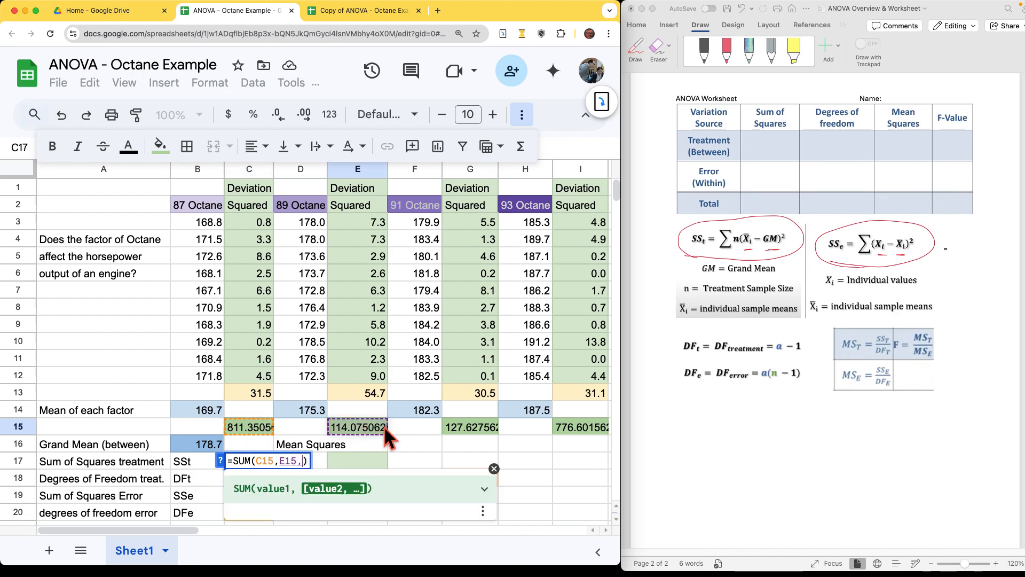
pyautogui.click(472, 427)
pyautogui.write(',')
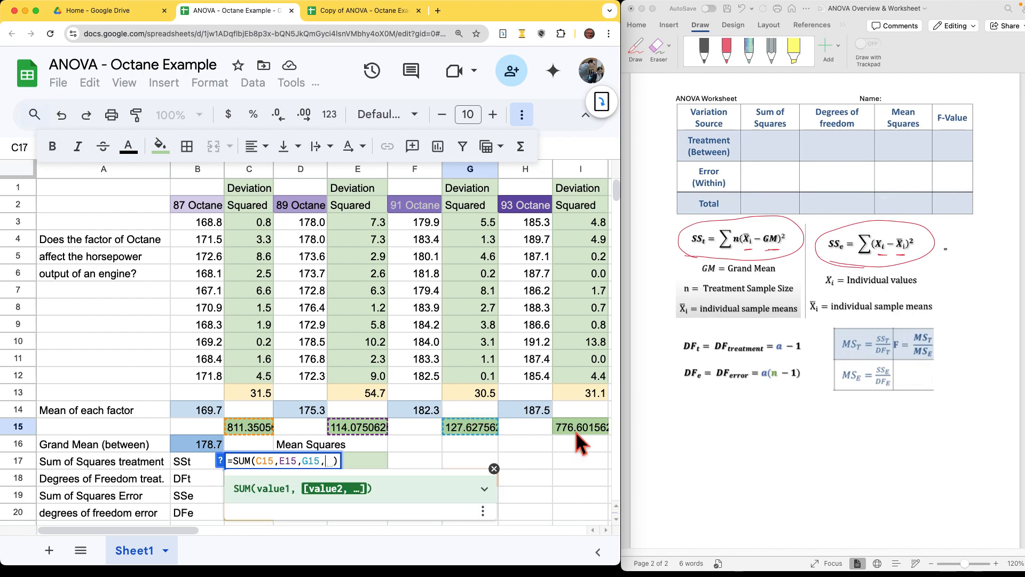
pyautogui.click(577, 428)
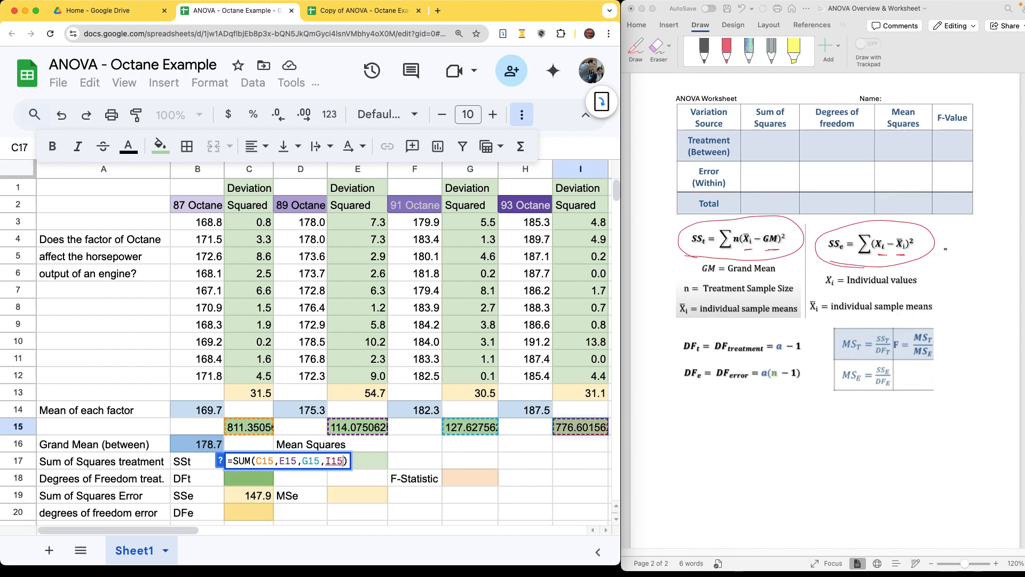
pyautogui.press('Return')
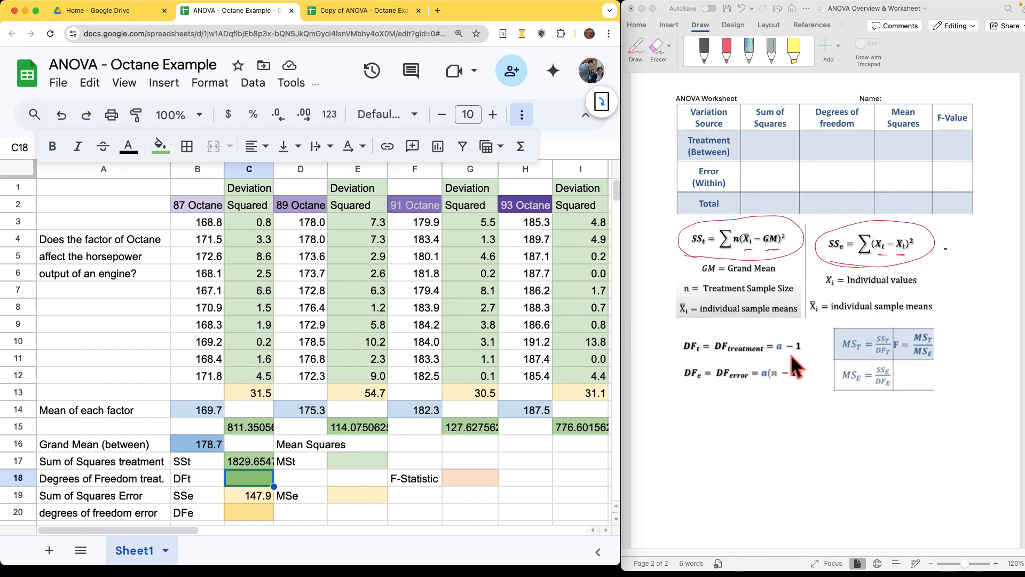
# Circle a − 1 in the DFt formula on the Word worksheet in red and write a=4 above the formula.
pyautogui.click(750, 357)
pyautogui.moveTo(794, 357)
pyautogui.mouseDown()
pyautogui.moveTo(785, 360)
pyautogui.moveTo(813, 347)
pyautogui.moveTo(775, 344)
pyautogui.moveTo(774, 358)
pyautogui.mouseUp()
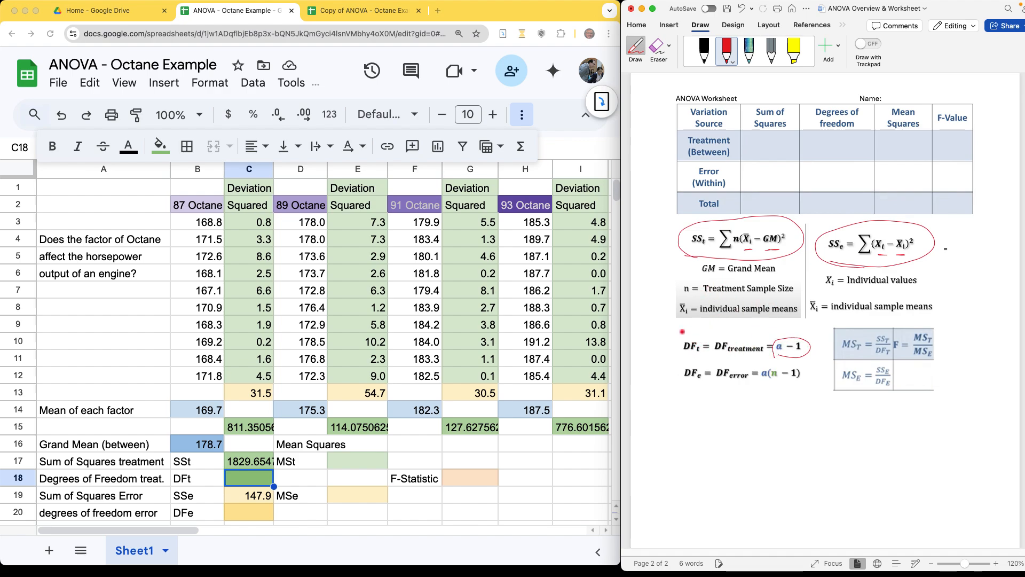
pyautogui.moveTo(690, 325)
pyautogui.mouseDown()
pyautogui.moveTo(682, 330)
pyautogui.moveTo(709, 332)
pyautogui.mouseUp()
# Enter 3 as the treatment degrees of freedom in C18 of the Google Sheets spreadsheet.
pyautogui.click(253, 482)
pyautogui.write('3')
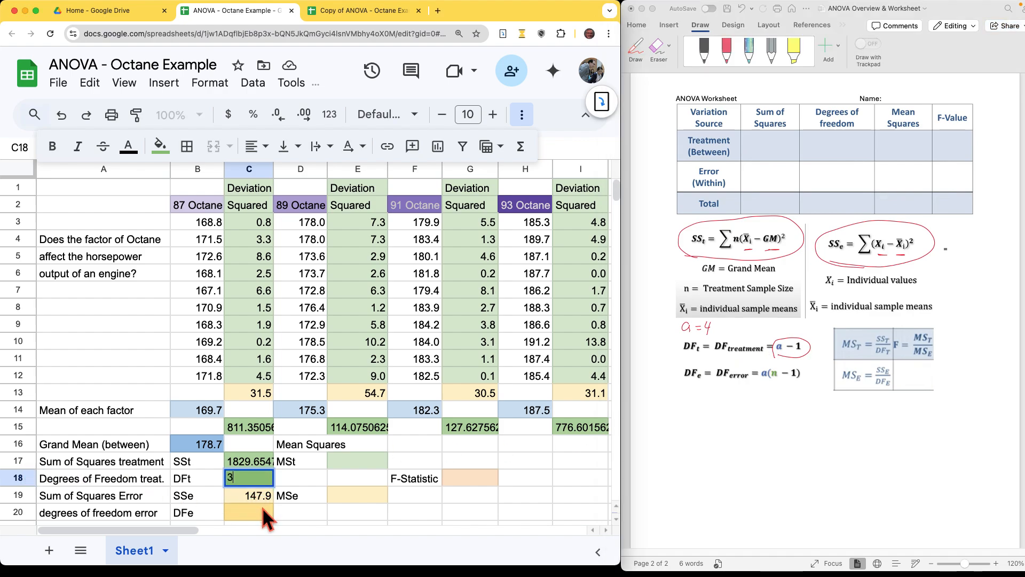
pyautogui.press('Return')
pyautogui.doubleClick(261, 502)
pyautogui.press('Return')
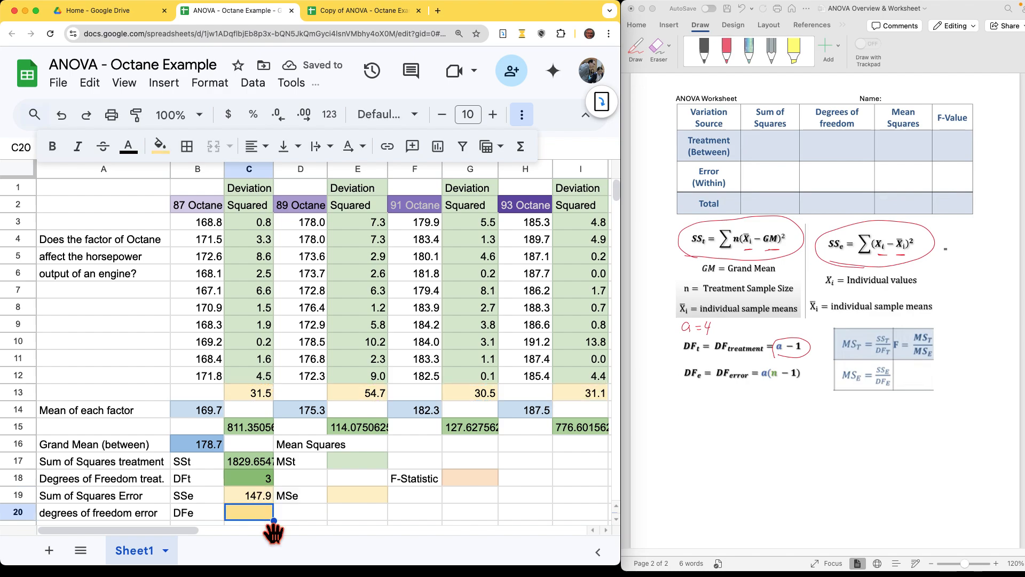
# Underline a(n − 1) in the DFe formula on the Word worksheet and handwrite 4(10-1) and 4(9)=36 below it.
pyautogui.click(773, 393)
pyautogui.moveTo(769, 384); pyautogui.dragTo(807, 385)
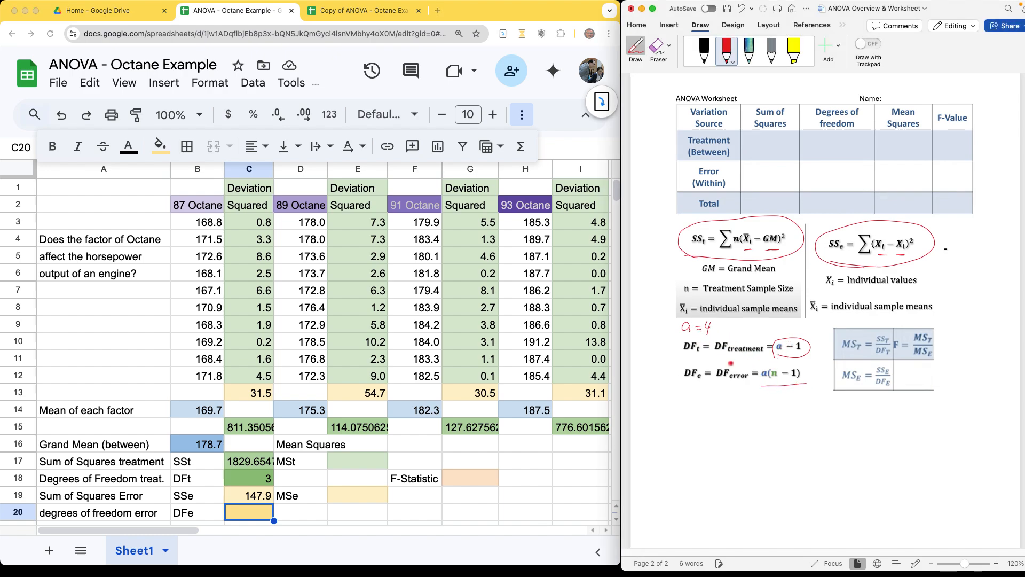
pyautogui.moveTo(712, 407)
pyautogui.mouseDown()
pyautogui.moveTo(714, 433)
pyautogui.moveTo(725, 436)
pyautogui.mouseUp()
pyautogui.moveTo(735, 416)
pyautogui.mouseDown()
pyautogui.moveTo(732, 427)
pyautogui.moveTo(740, 415)
pyautogui.mouseUp()
pyautogui.moveTo(745, 421)
pyautogui.mouseDown()
pyautogui.moveTo(767, 433)
pyautogui.moveTo(723, 460)
pyautogui.moveTo(754, 463)
pyautogui.moveTo(774, 451)
pyautogui.mouseUp()
pyautogui.moveTo(781, 444)
pyautogui.mouseDown()
pyautogui.moveTo(783, 462)
pyautogui.moveTo(796, 459)
pyautogui.mouseUp()
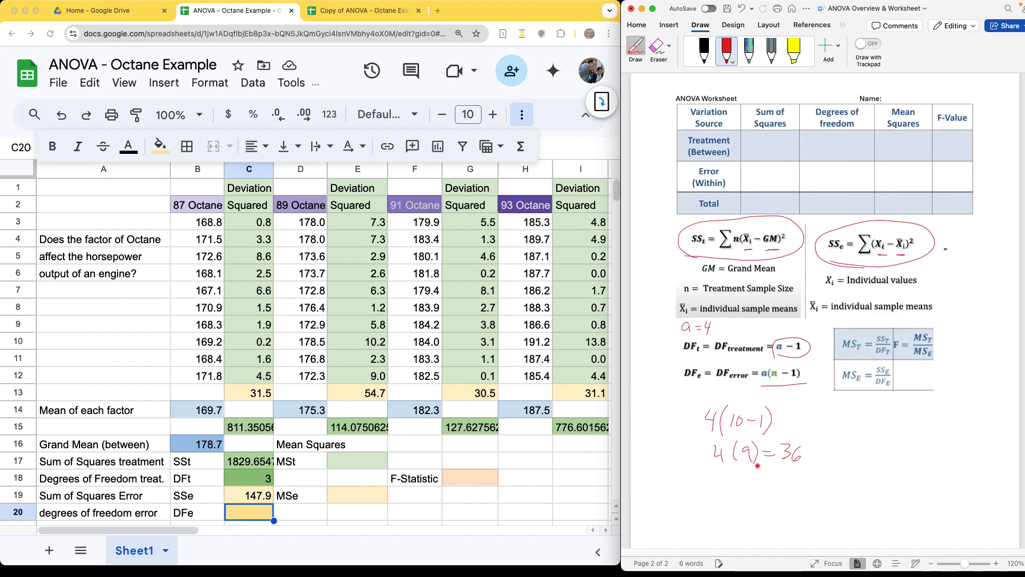
# Enter 36 as the error degrees of freedom in C20 of the Google Sheets spreadsheet.
pyautogui.click(238, 515)
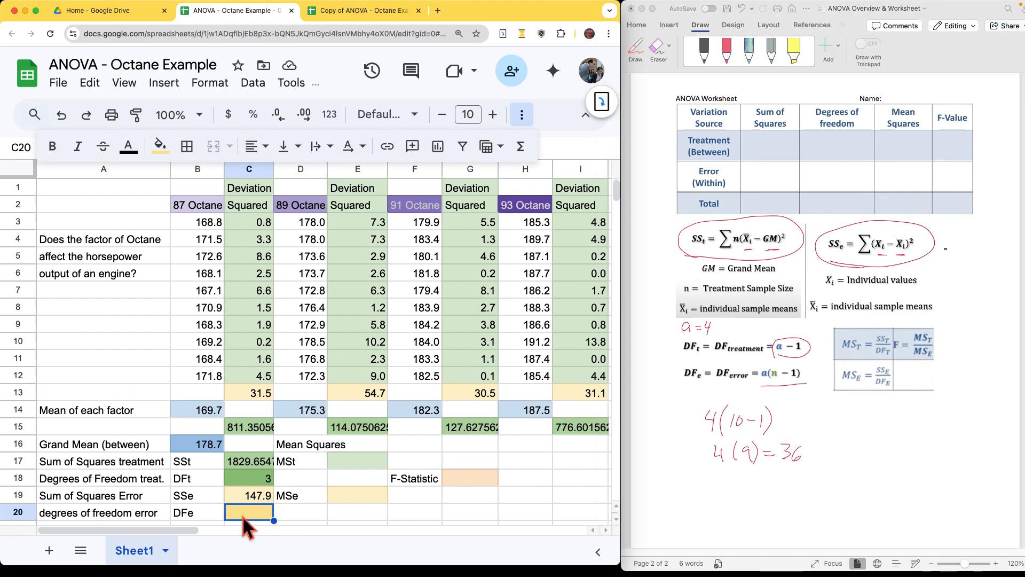
pyautogui.write('36')
pyautogui.press('Return')
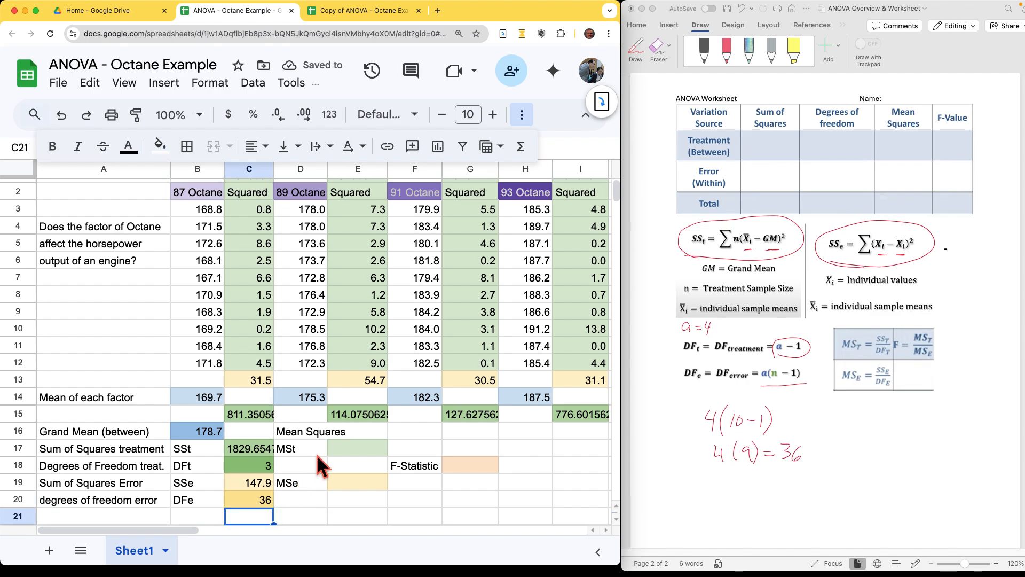
# Outline the mean square and F formulas in red on the Word worksheet, and calculate MSt in spreadsheet cell E17 with =C17/C18.
pyautogui.click(918, 170)
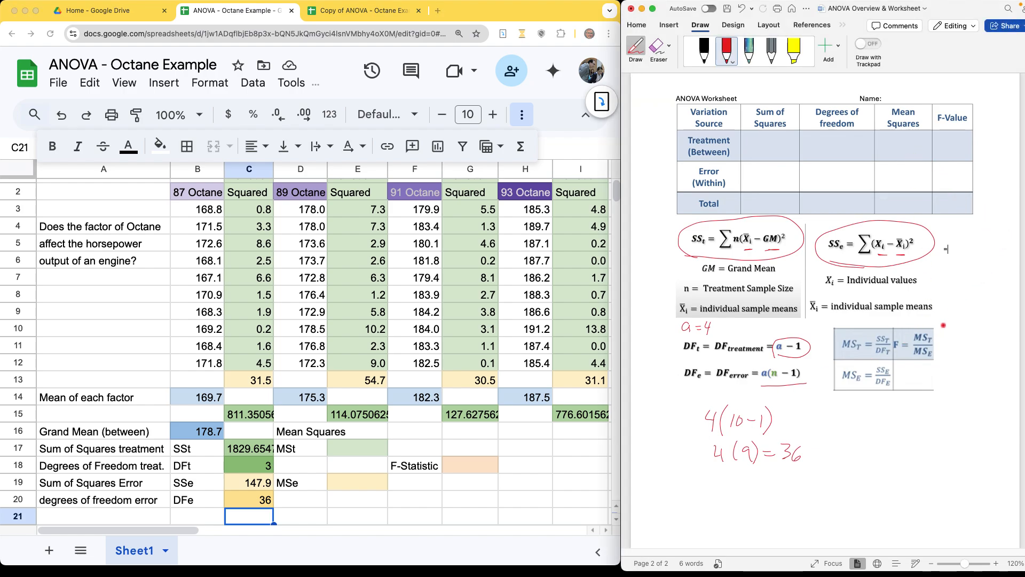
pyautogui.moveTo(944, 325)
pyautogui.mouseDown()
pyautogui.moveTo(836, 318)
pyautogui.moveTo(831, 376)
pyautogui.moveTo(885, 404)
pyautogui.moveTo(953, 344)
pyautogui.moveTo(949, 319)
pyautogui.mouseUp()
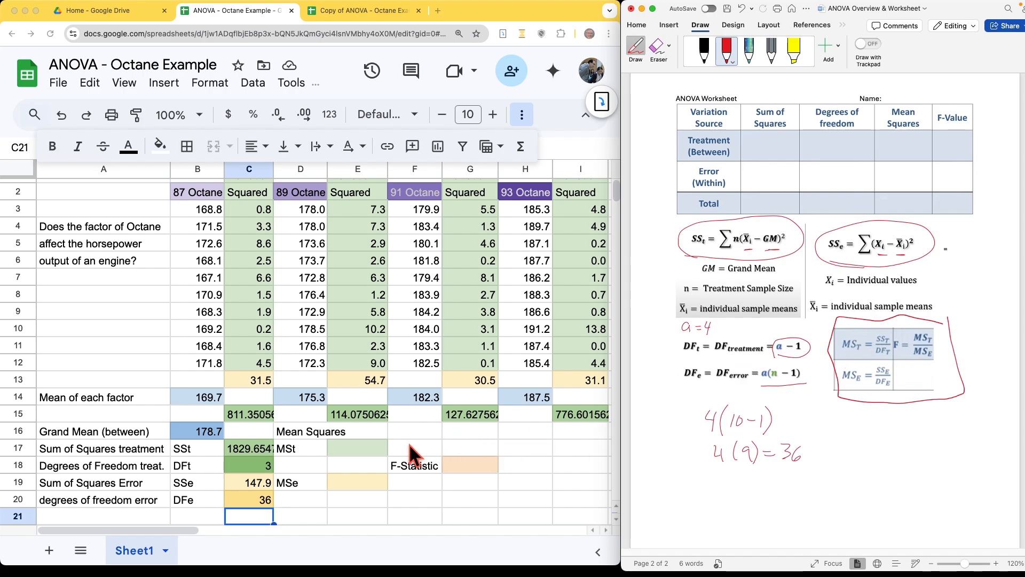
pyautogui.click(351, 450)
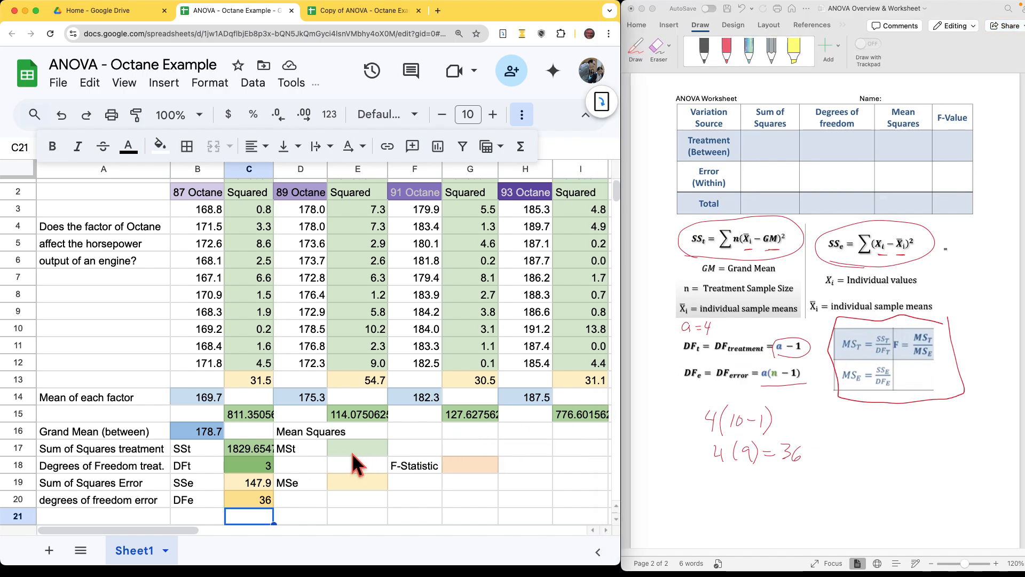
pyautogui.click(352, 453)
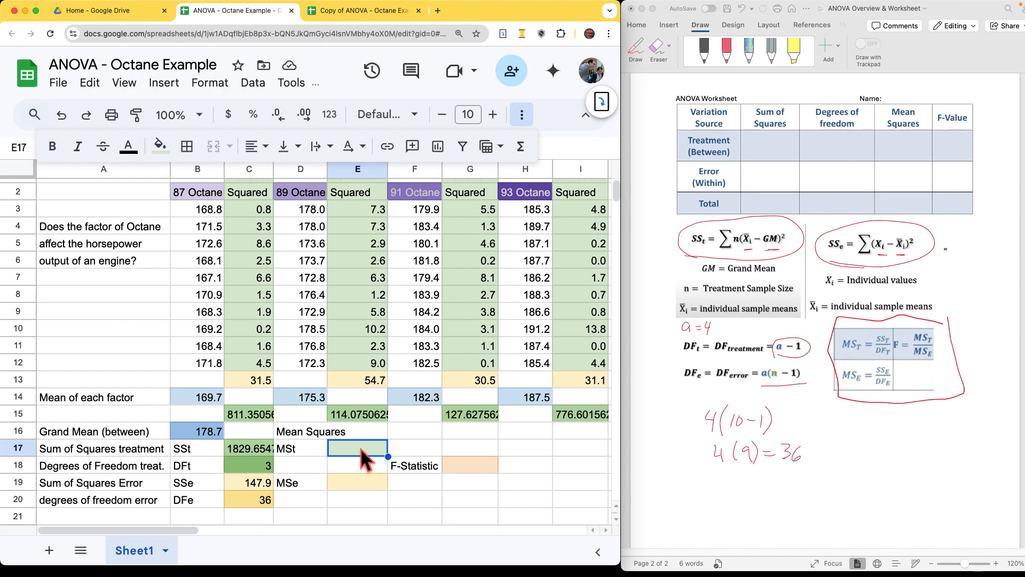
pyautogui.write('=')
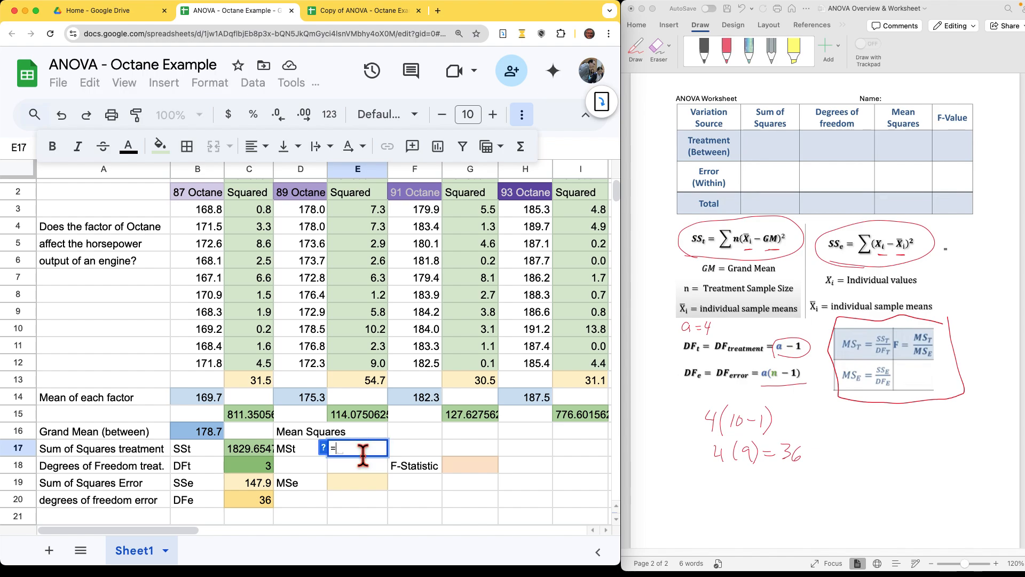
pyautogui.click(255, 450)
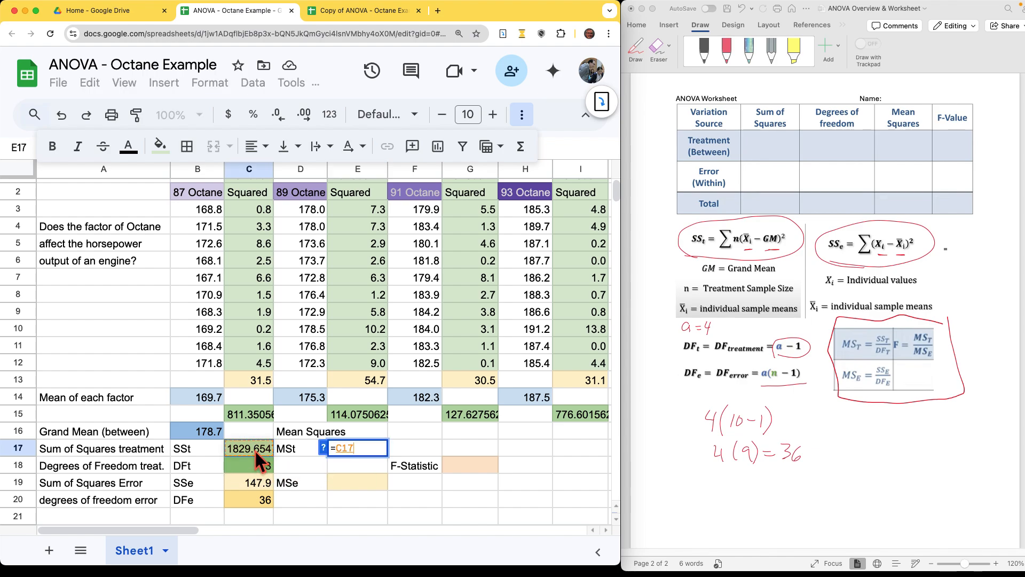
pyautogui.write('/')
pyautogui.click(250, 462)
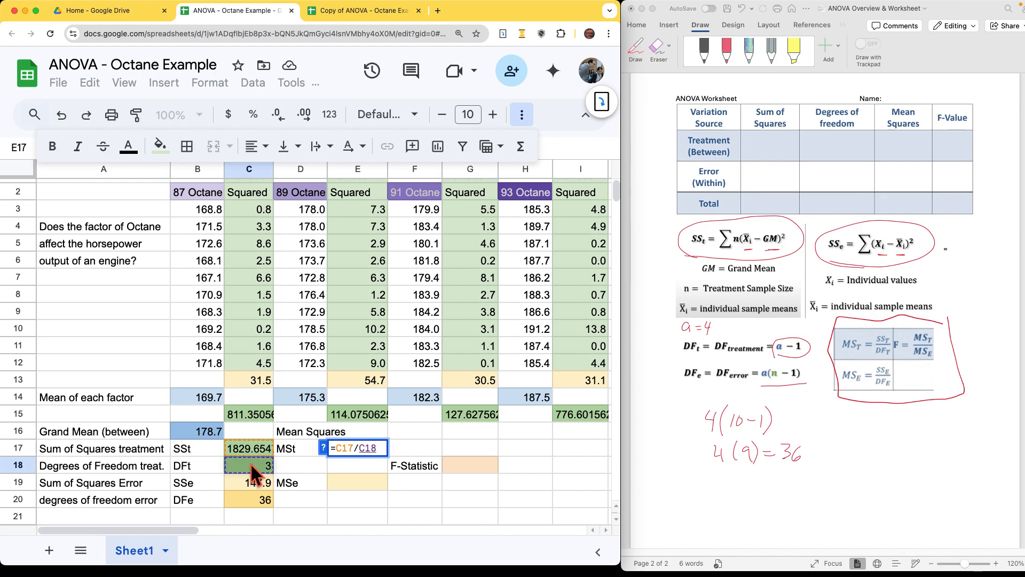
pyautogui.press('Return')
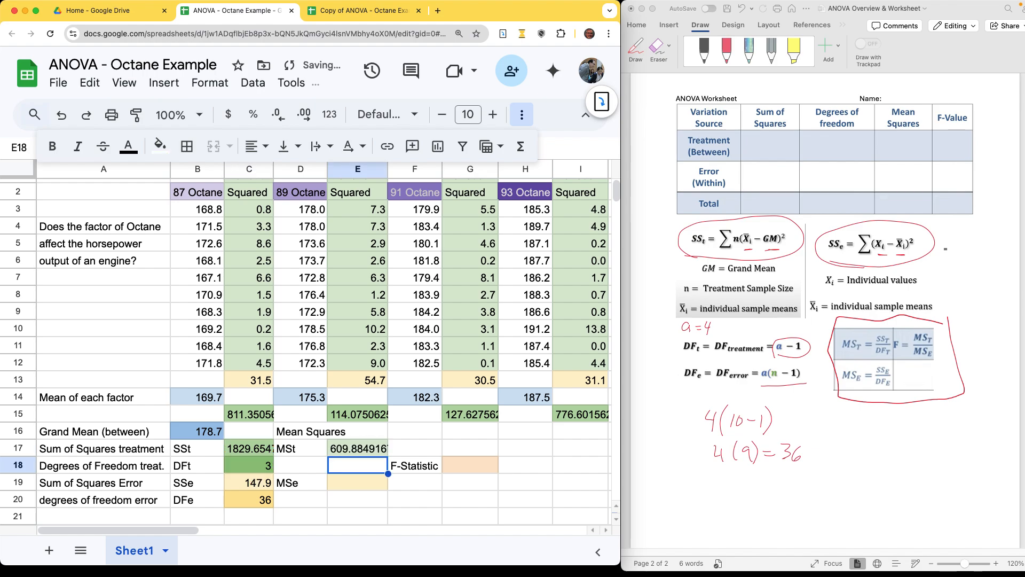
# Calculate the error mean square MSe in E19 with =C19/C20.
pyautogui.click(368, 483)
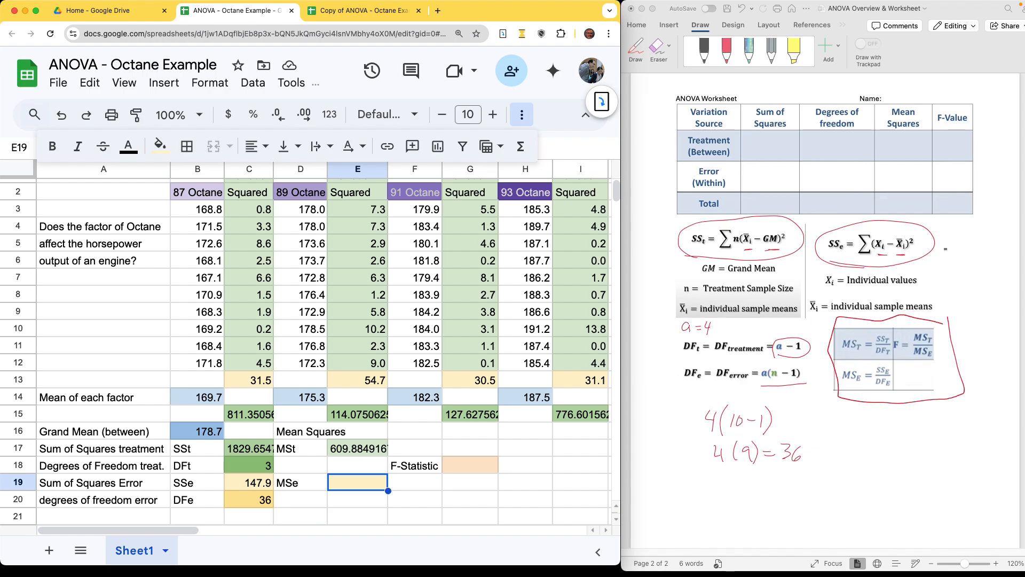
pyautogui.write('=')
pyautogui.click(254, 482)
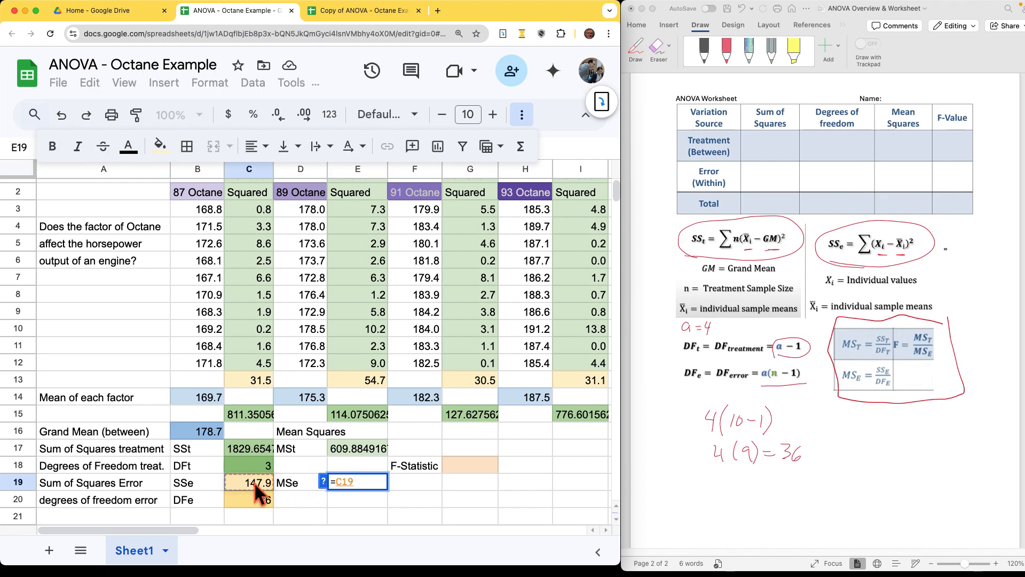
pyautogui.write('/')
pyautogui.click(254, 497)
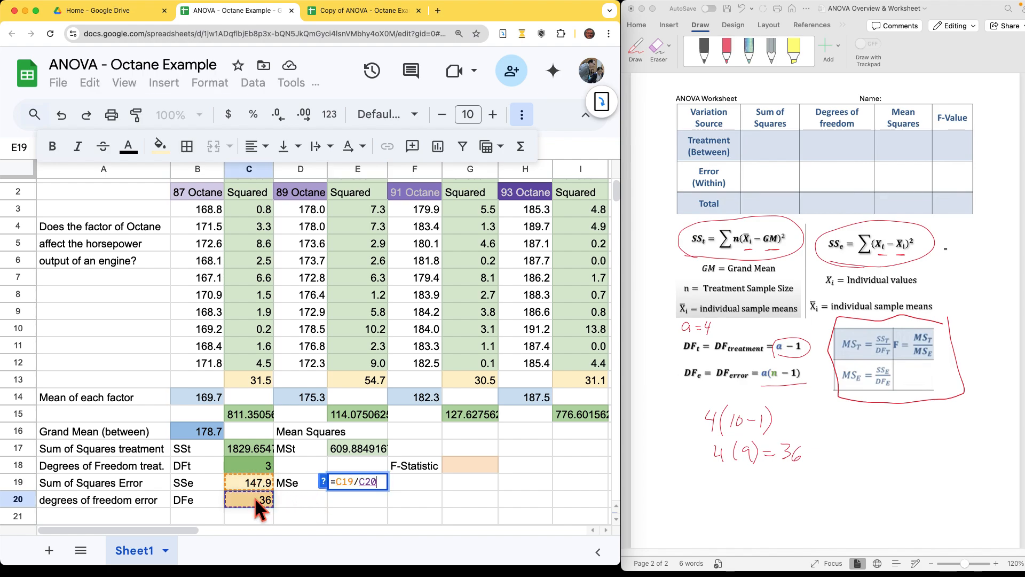
pyautogui.press('Return')
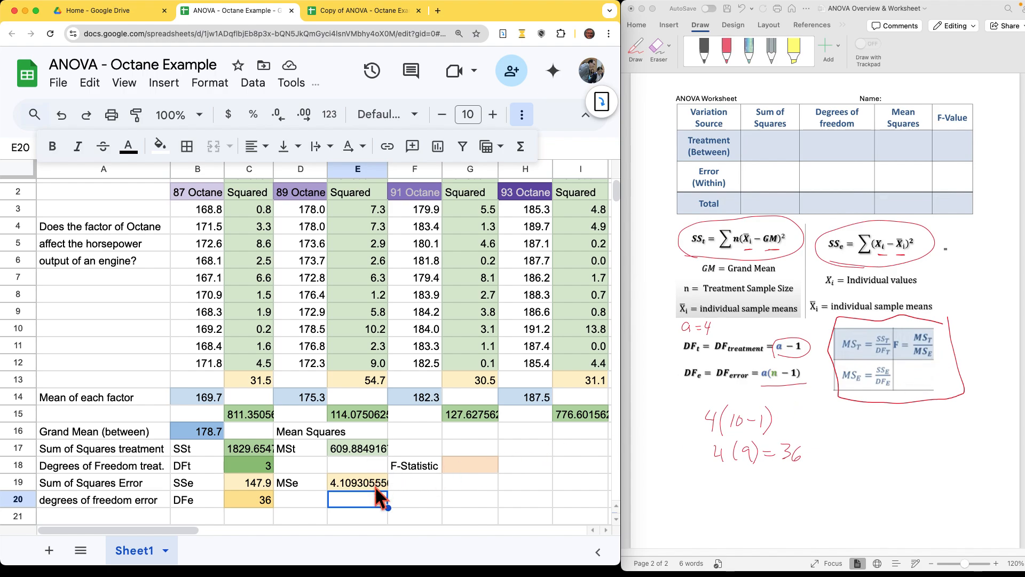
# Calculate the F-Statistic in G18 with =E17/E19.
pyautogui.click(479, 470)
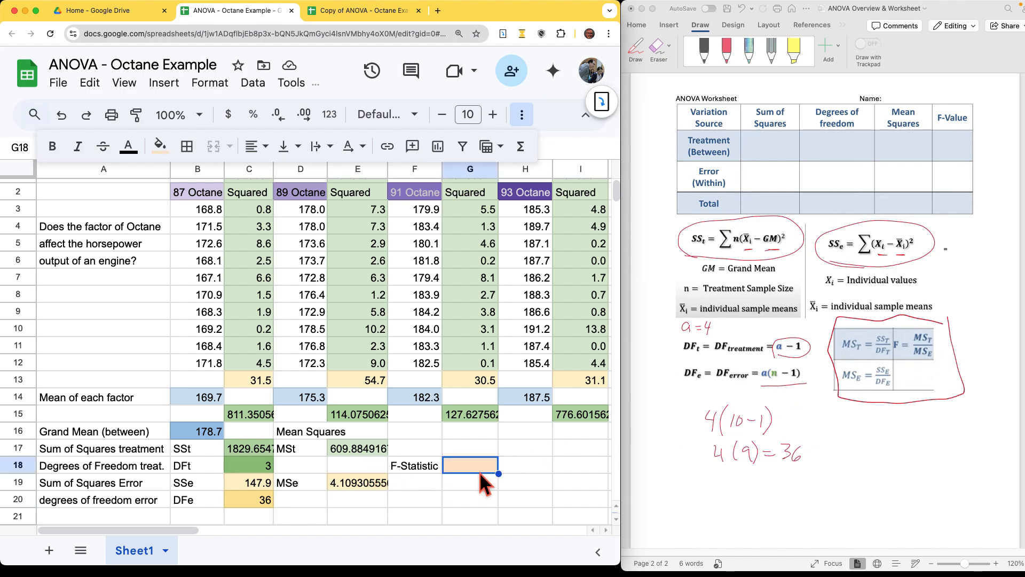
pyautogui.write('=')
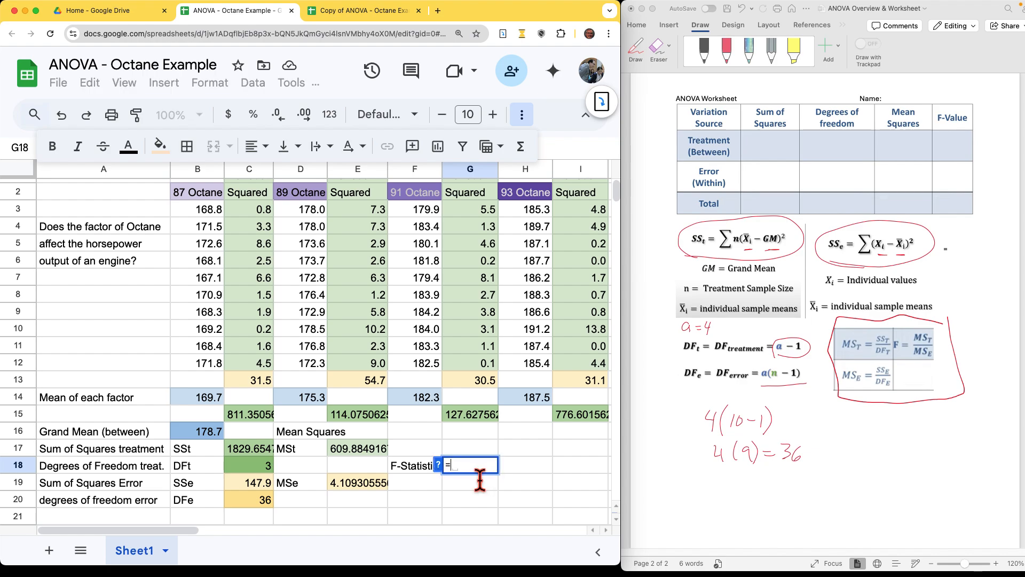
pyautogui.click(355, 452)
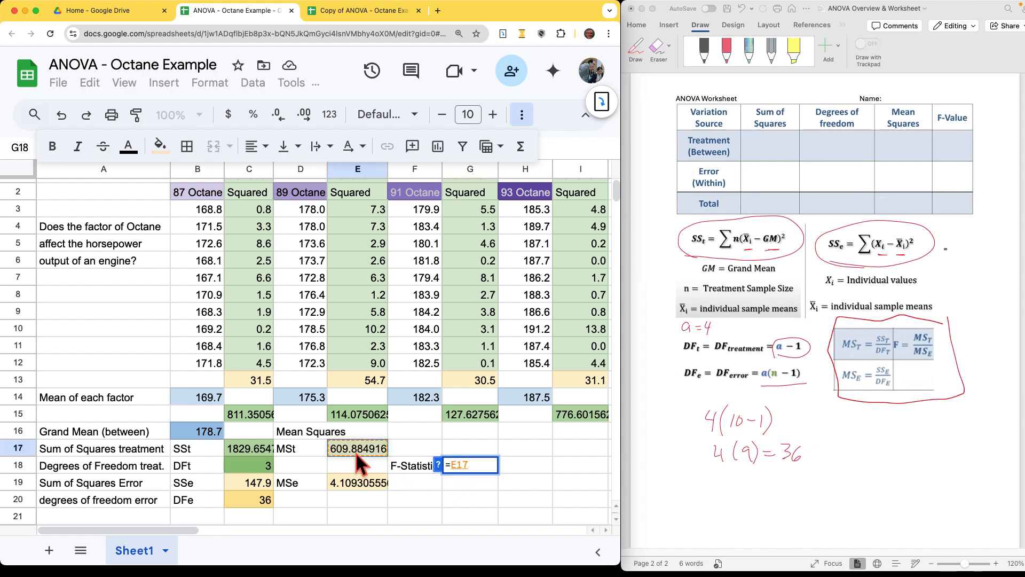
pyautogui.write('/')
pyautogui.click(359, 482)
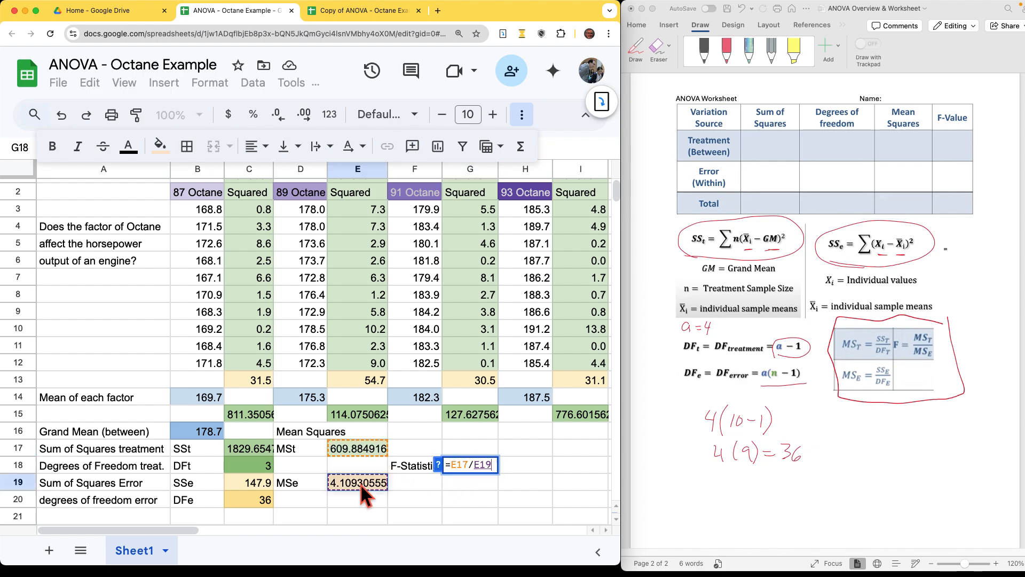
pyautogui.press('Return')
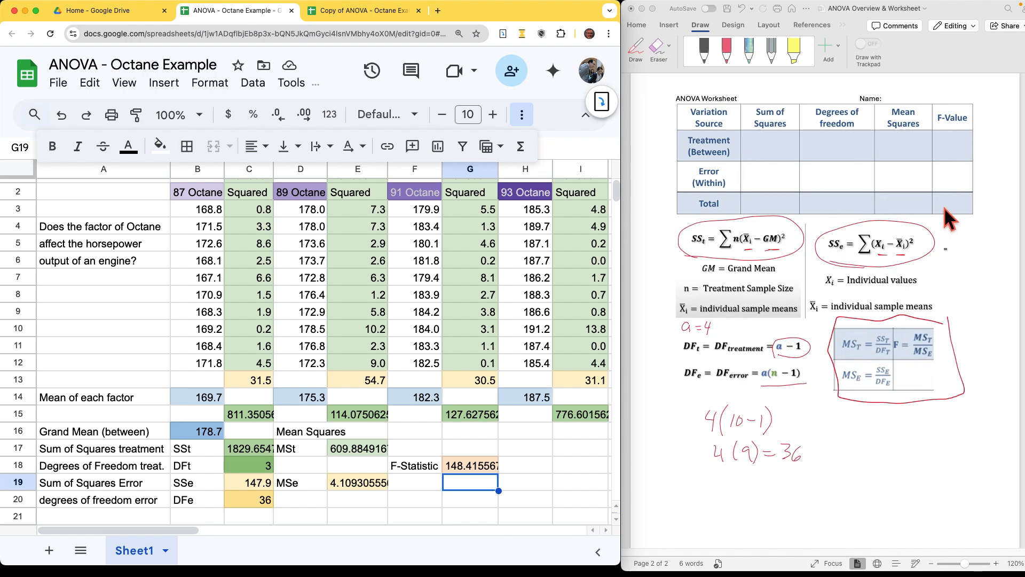
# Handwrite 148.4 with the red pen in the F-Value column of the Total row on the Word worksheet.
pyautogui.click(726, 51)
pyautogui.moveTo(943, 199)
pyautogui.mouseDown()
pyautogui.moveTo(941, 212)
pyautogui.moveTo(953, 206)
pyautogui.mouseUp()
pyautogui.moveTo(953, 200)
pyautogui.mouseDown()
pyautogui.moveTo(950, 212)
pyautogui.moveTo(977, 204)
pyautogui.mouseUp()
pyautogui.click(964, 209)
pyautogui.moveTo(979, 198); pyautogui.dragTo(975, 215)
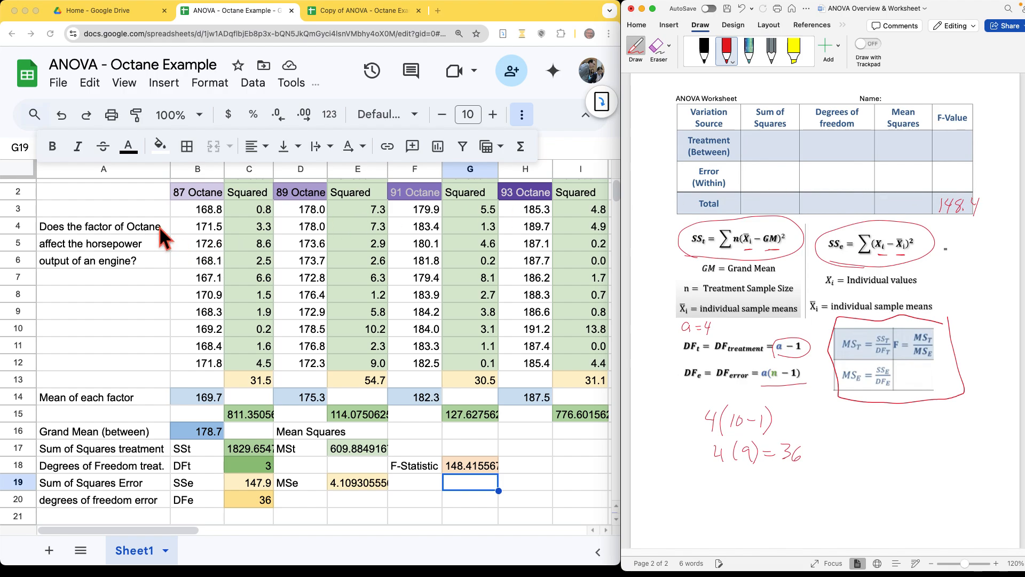